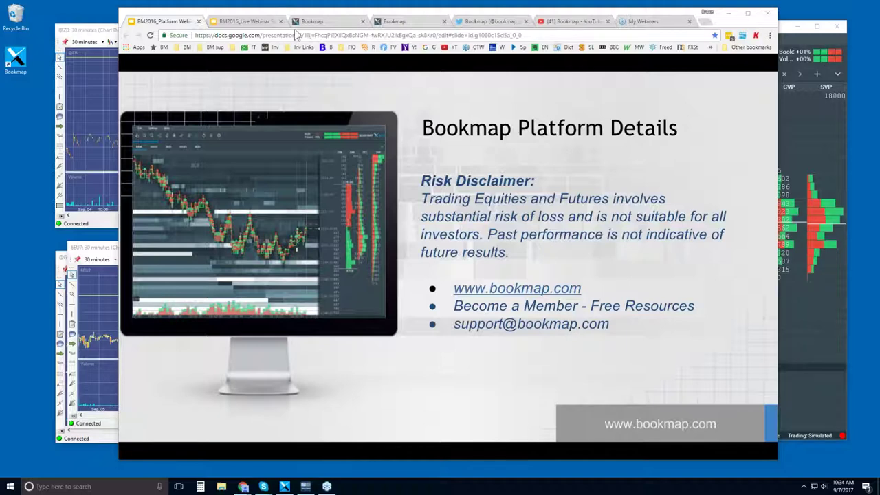
- Open the Bookmap website's pricing section and review the features of the subscription plans
left_click(327, 22)
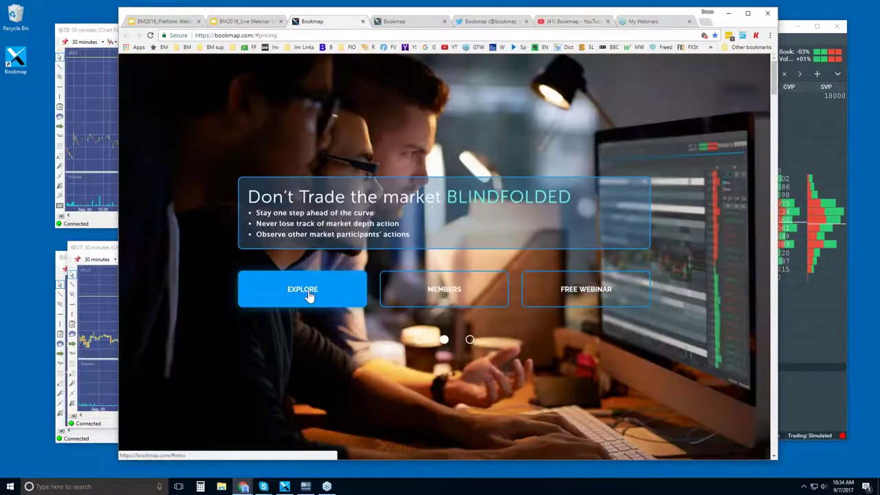
left_click(309, 294)
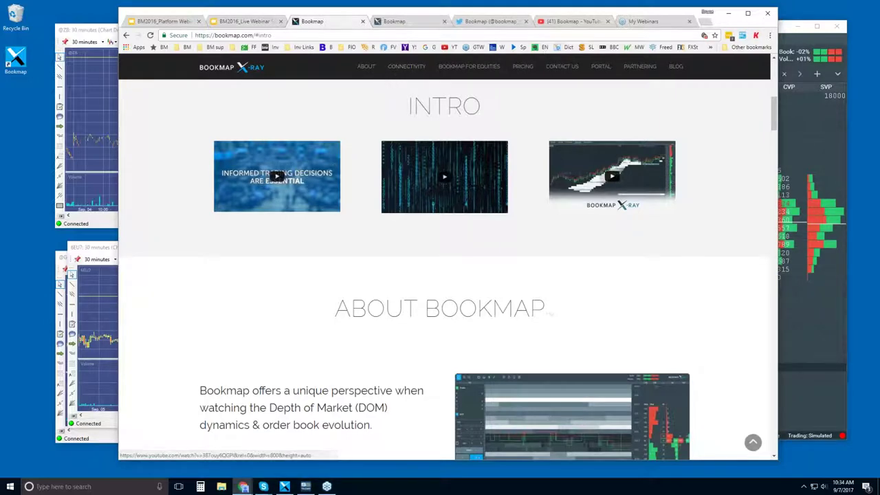
scroll(522, 68, "down", 1)
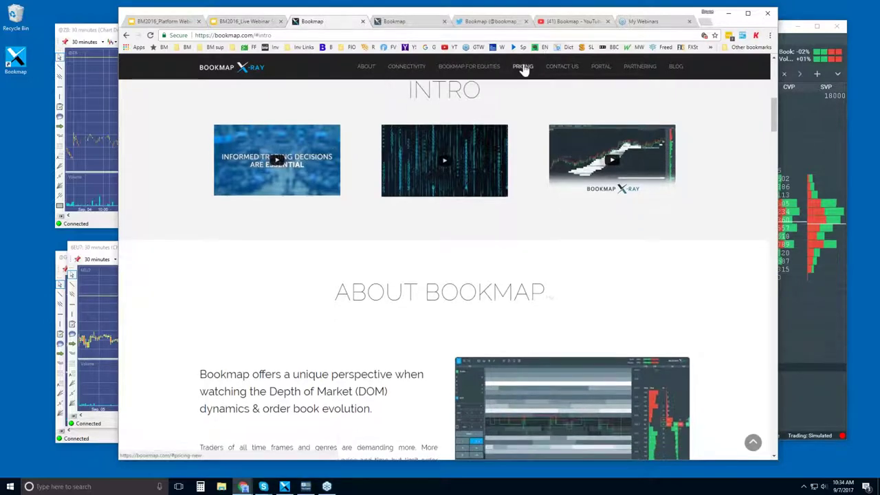
left_click(522, 66)
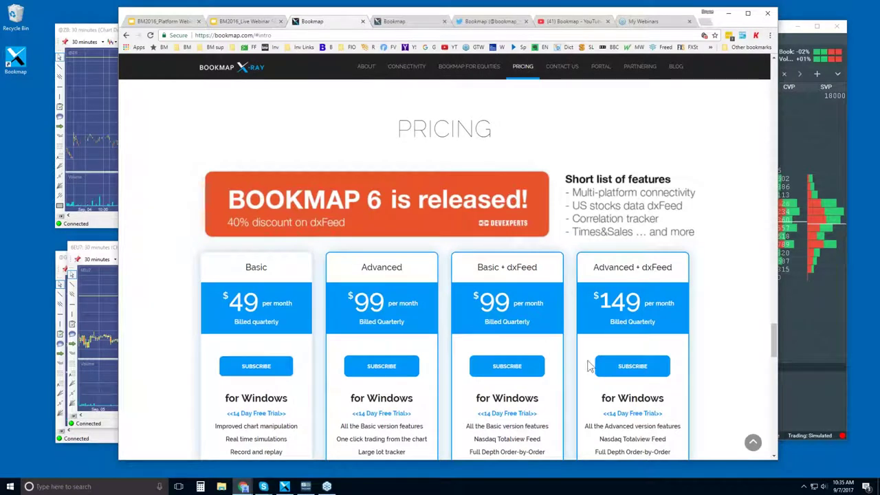
left_click_drag(776, 337, 777, 351)
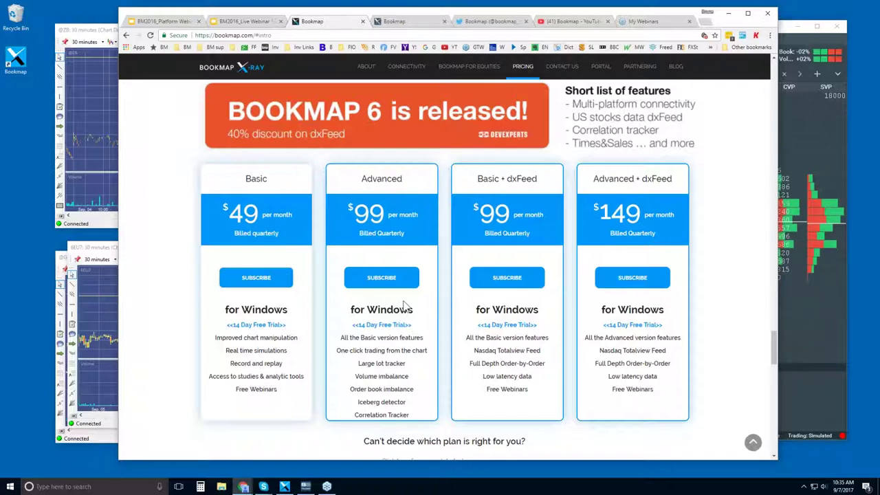
- Highlight the Advanced plan's features from one click trading to Correlation Tracker, and view the site's Connectivity section
double_click(344, 350)
left_click_drag(343, 351, 420, 417)
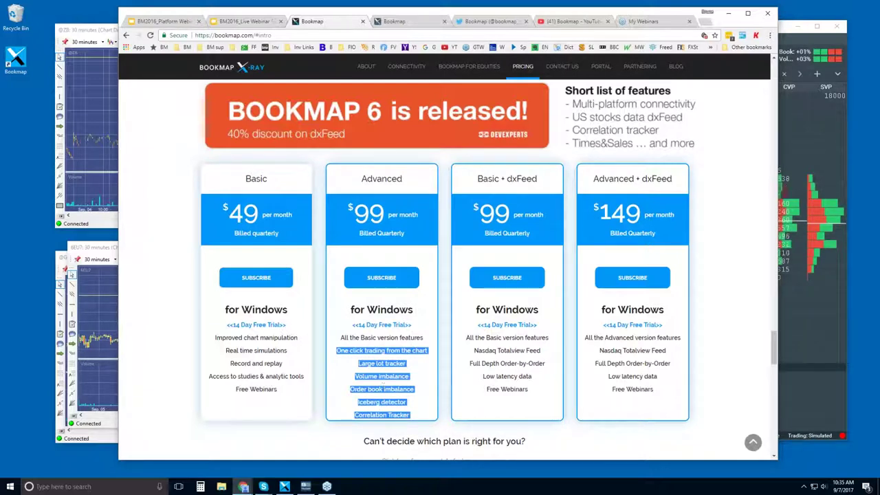
left_click(390, 378)
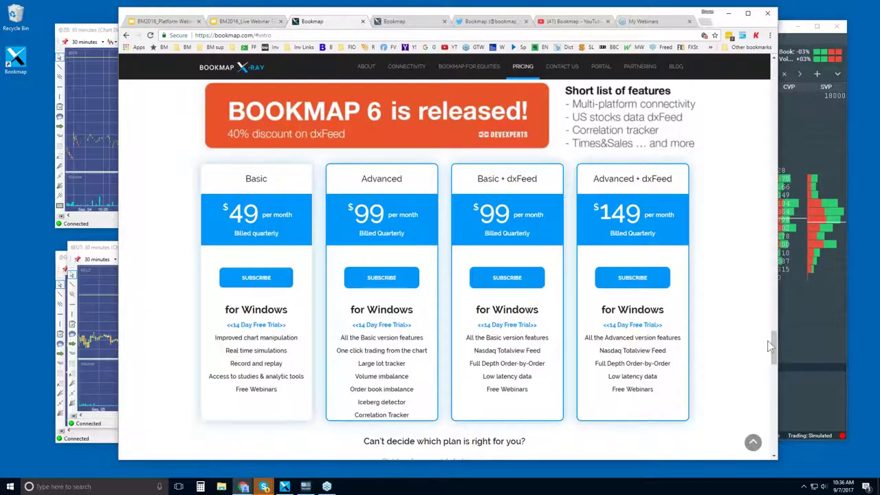
left_click_drag(775, 355, 775, 308)
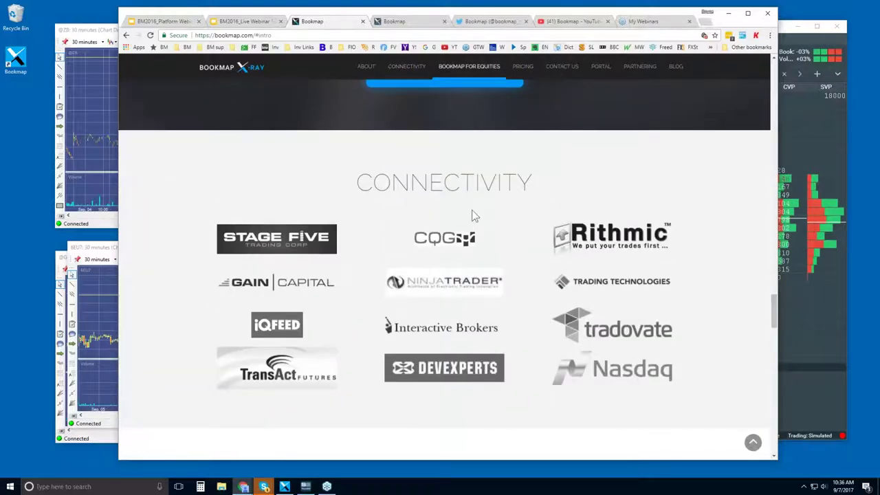
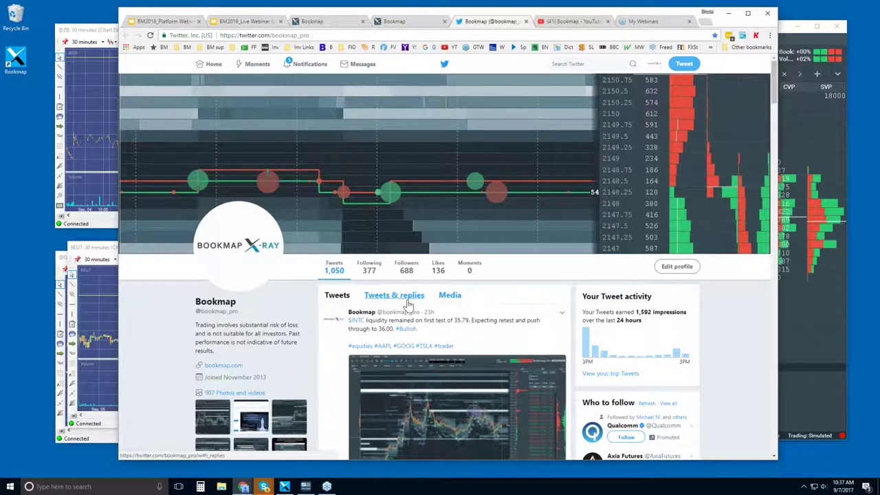
- Browse the video sections on Bookmap's YouTube channel and return to the pricing plans on the Bookmap website
left_click(570, 21)
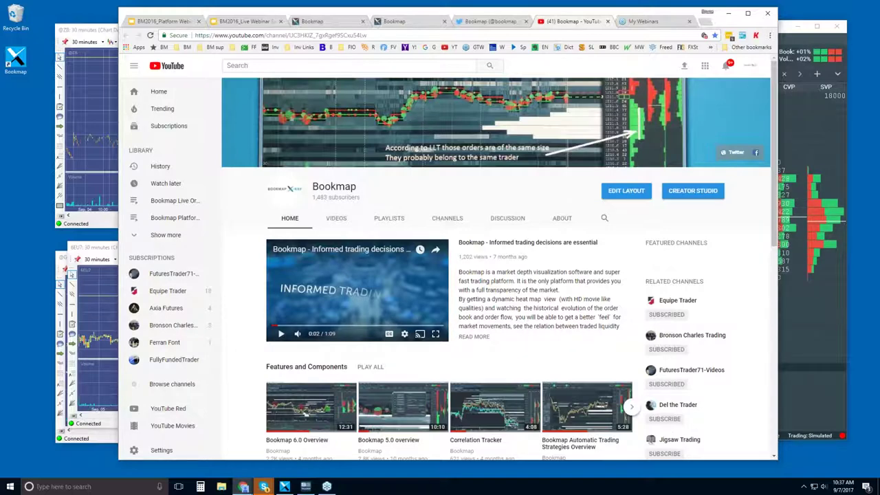
scroll(446, 310, "down", 1)
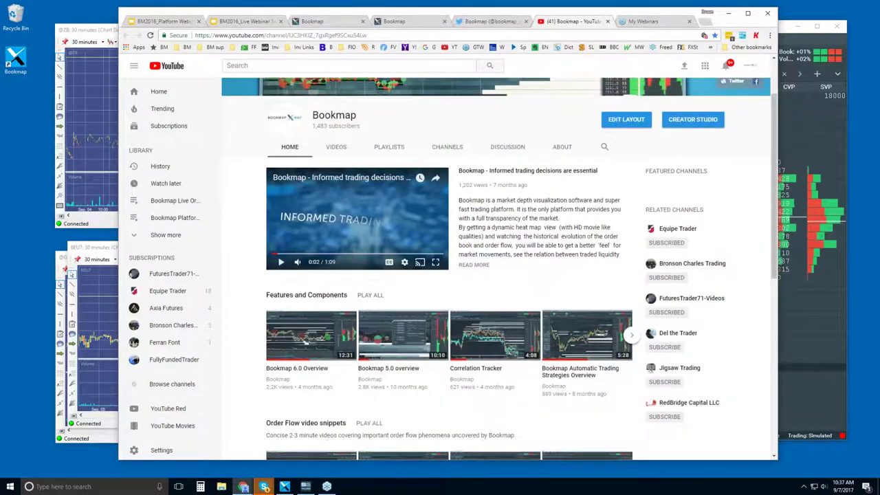
scroll(490, 300, "down", 2)
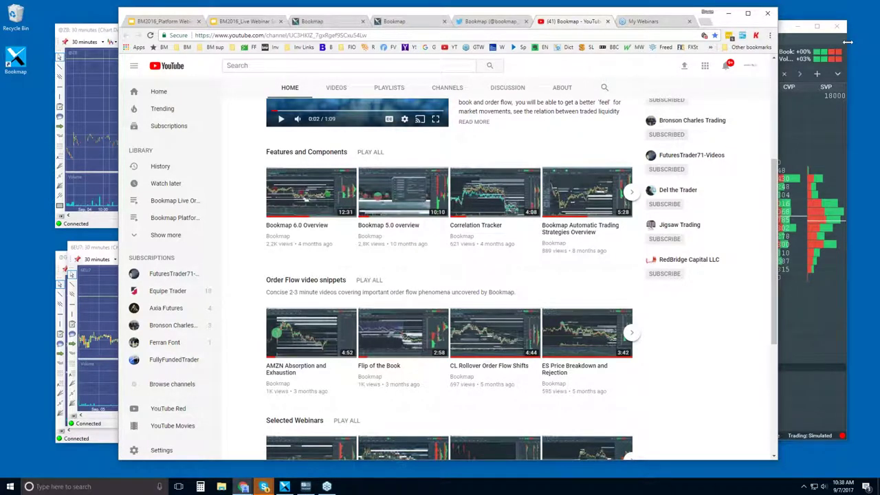
scroll(300, 231, "down", 3)
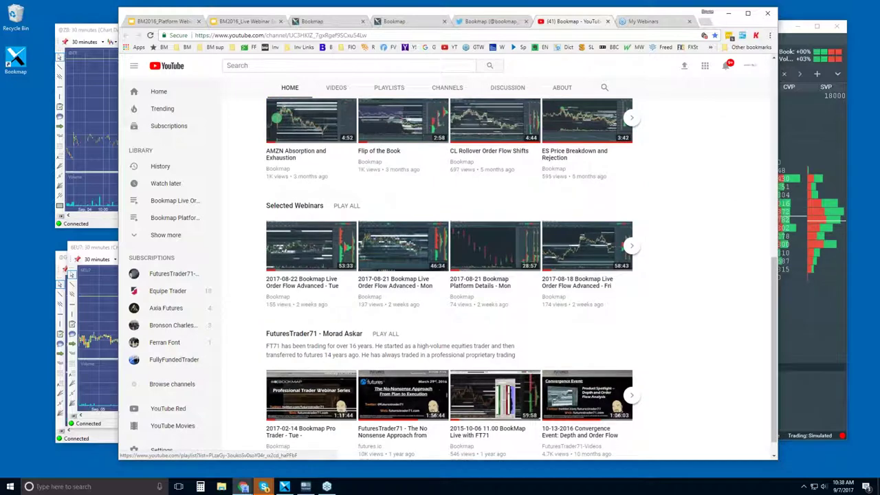
scroll(318, 277, "up", 4)
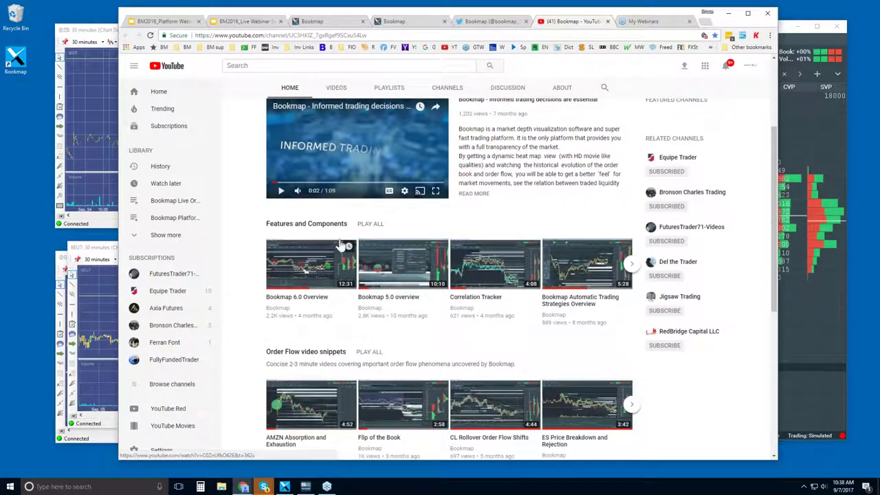
left_click(327, 22)
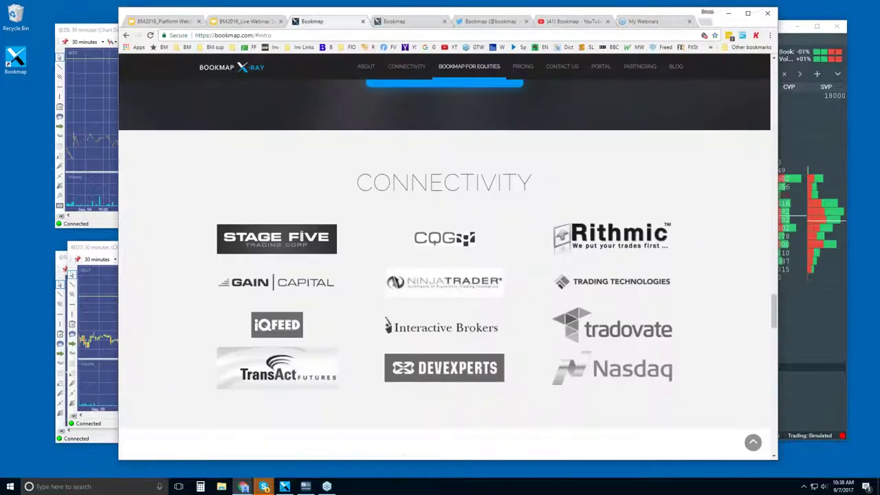
scroll(378, 193, "down", 6)
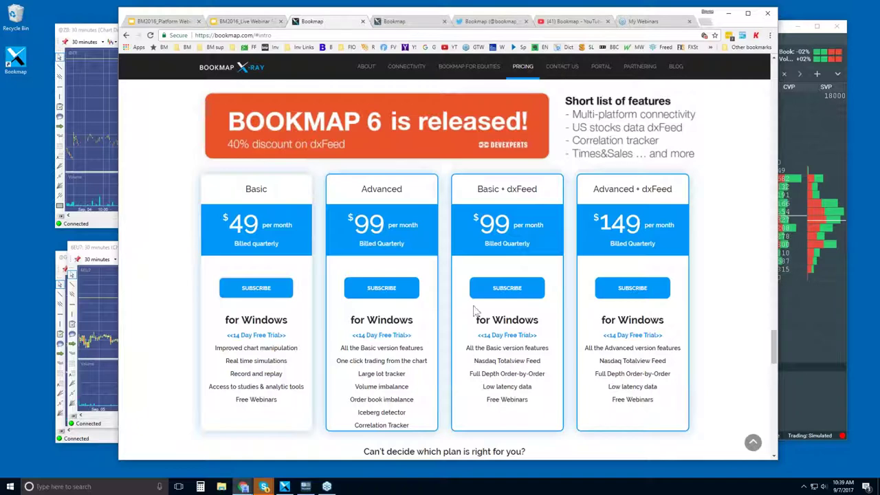
- Switch to the Bookmap platform, maximize its window and collapse the indicator pane below the ESU7 chart
left_click(785, 37)
double_click(727, 31)
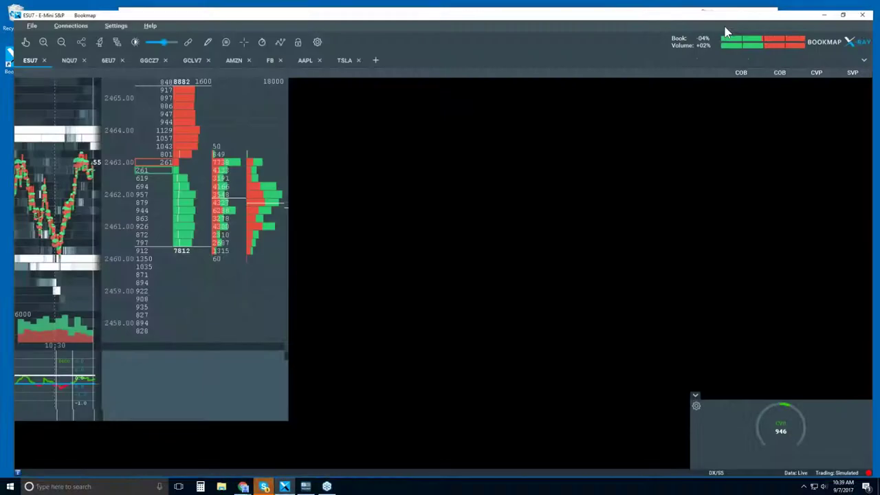
scroll(481, 146, "down", 3)
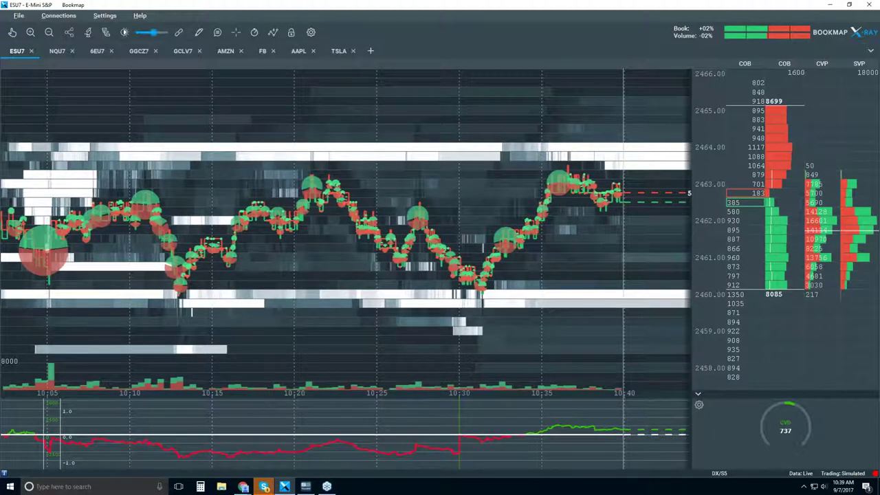
left_click(698, 398)
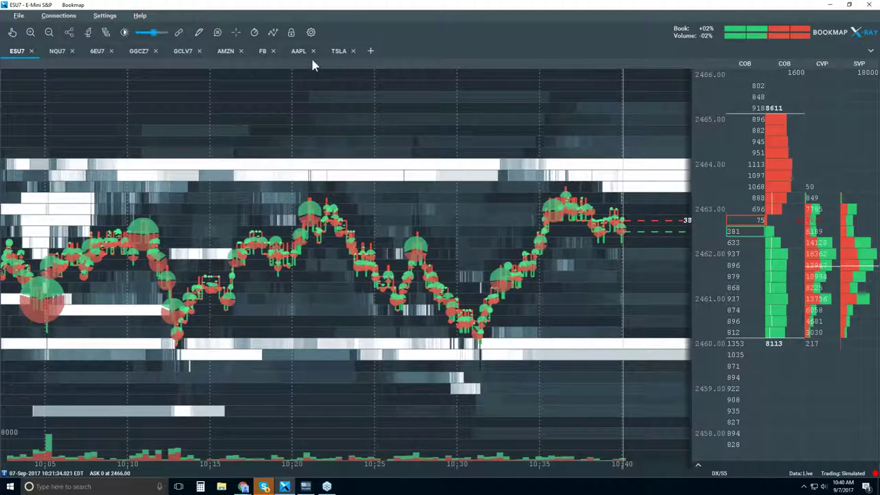
- Show candlestick bars on the ESU7 chart and turn off the volume dots, best bid/ask, heatmap and extended display
left_click(274, 33)
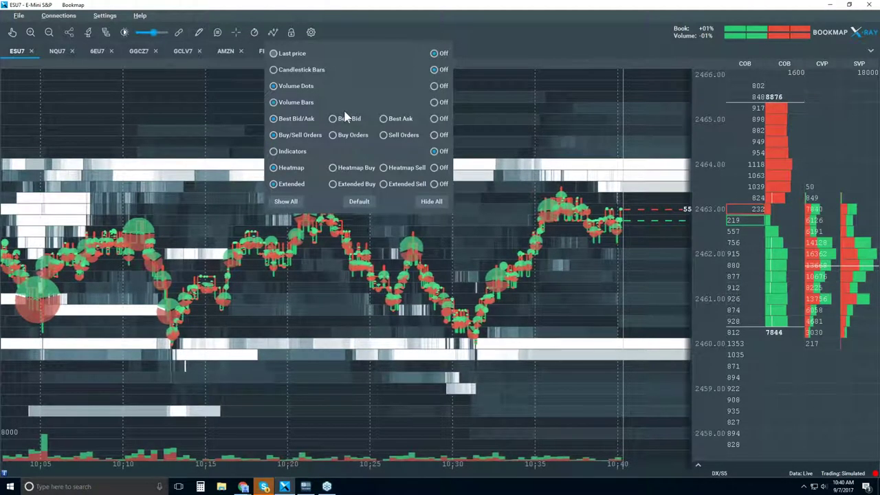
left_click(279, 74)
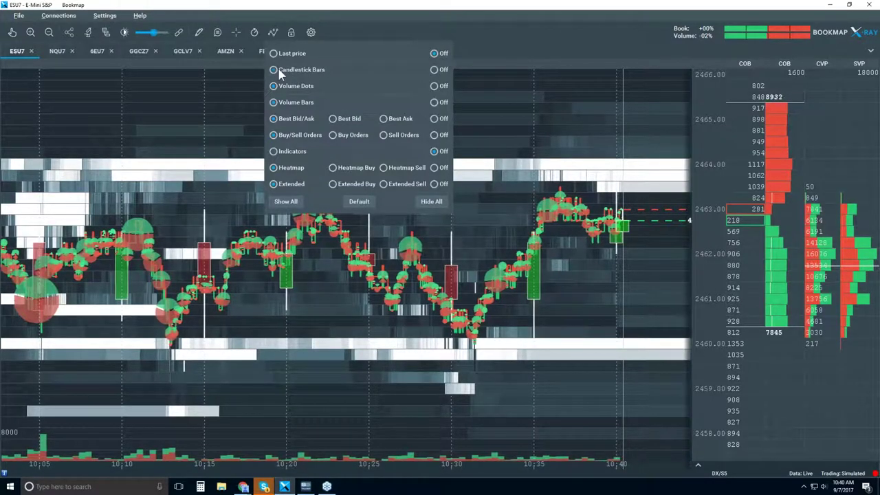
left_click(433, 86)
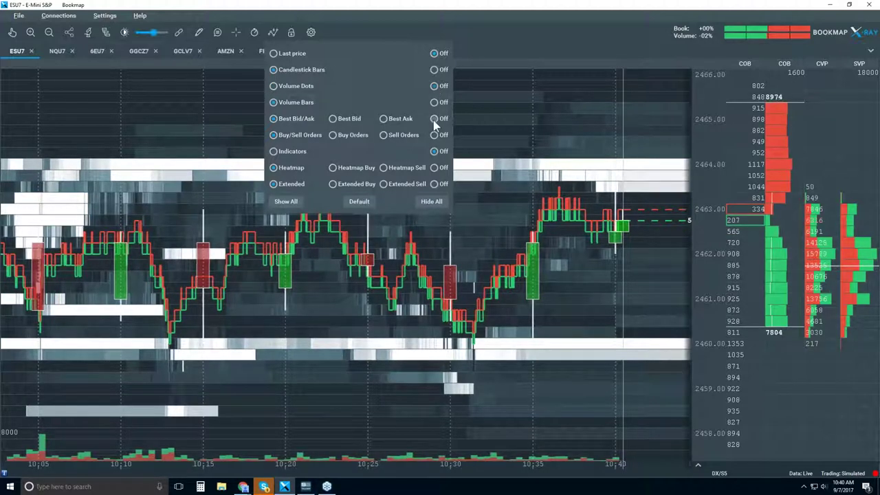
left_click(433, 121)
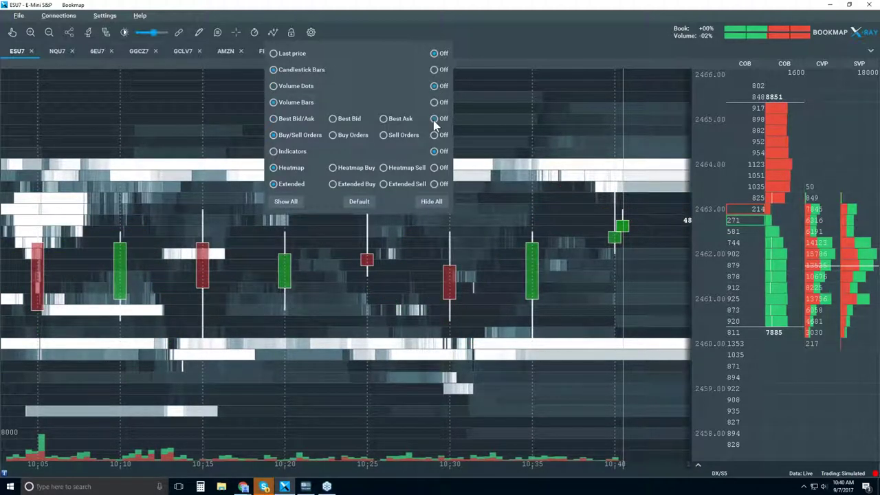
left_click(434, 168)
left_click(434, 184)
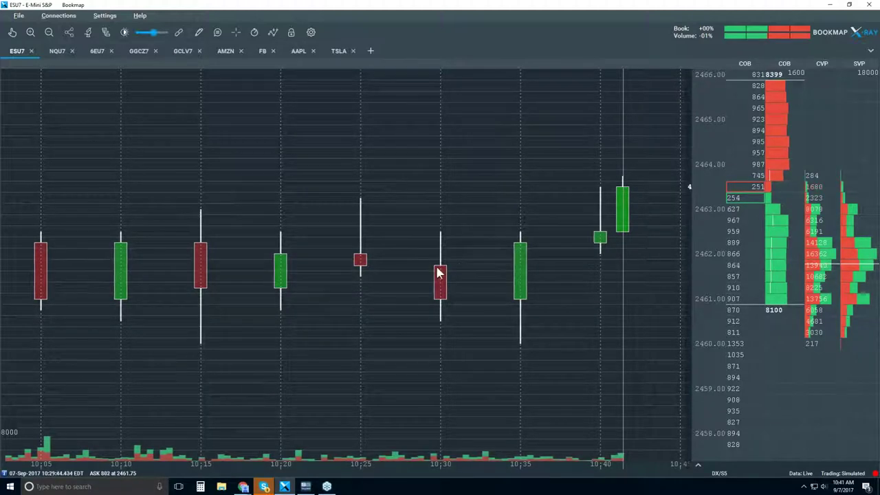
- Turn on the combined Best Bid/Ask lines over the candlesticks on the ESU7 chart
scroll(437, 273, "down", 1)
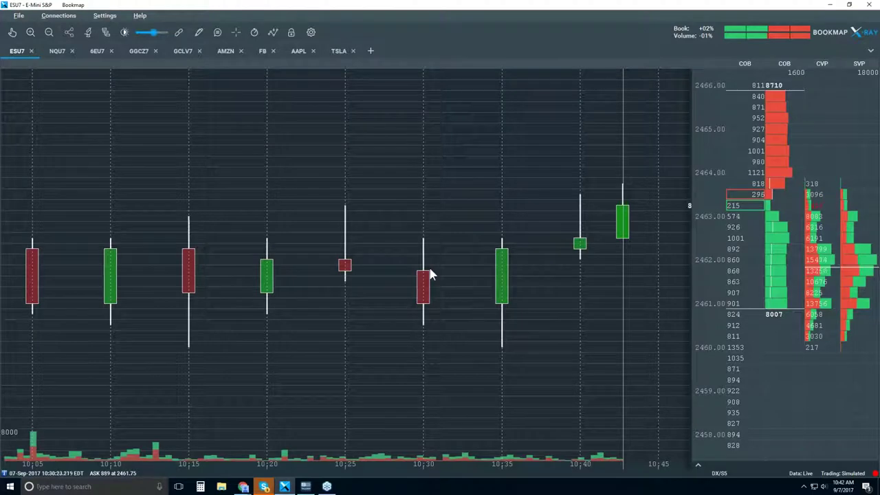
left_click(272, 33)
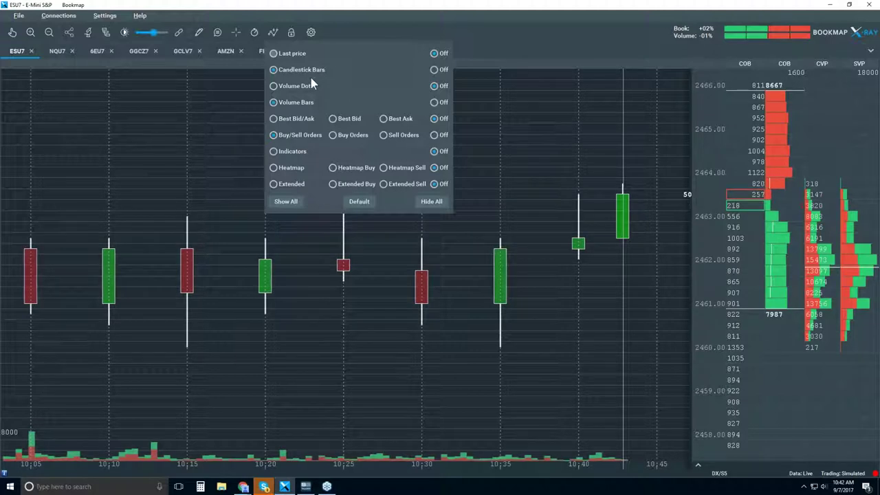
left_click(284, 120)
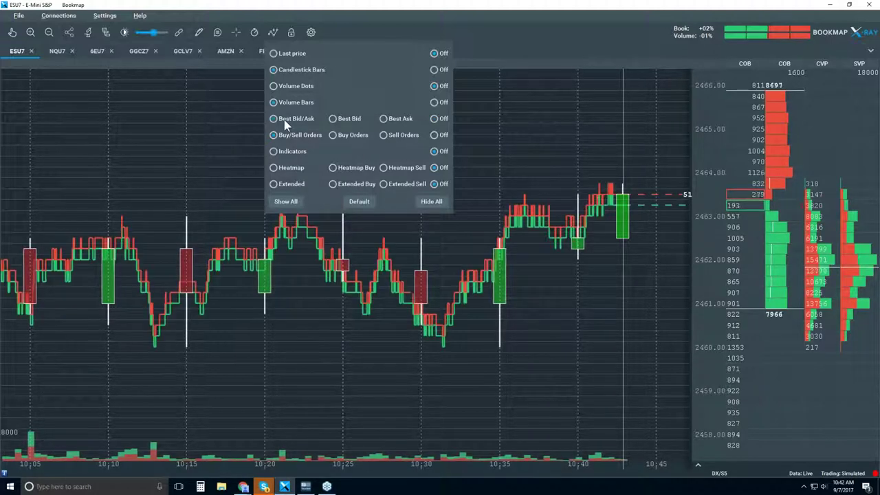
left_click(554, 100)
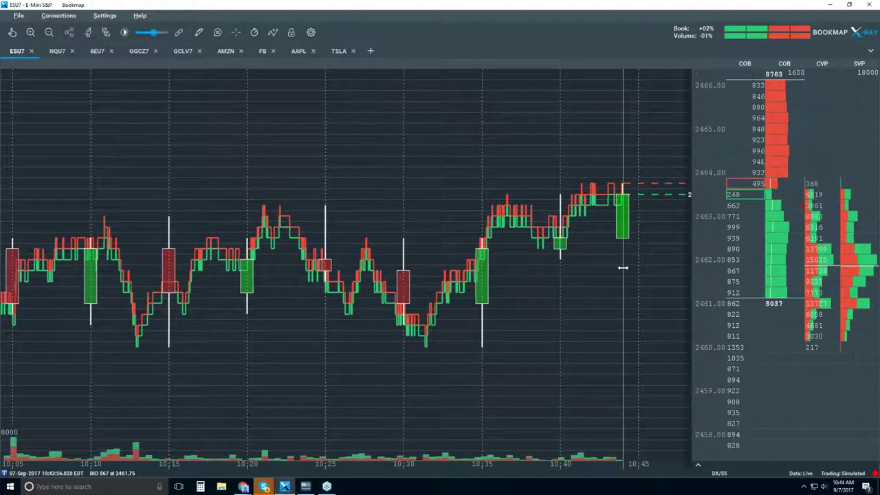
- Turn on the volume dots on the ESU7 chart
left_click(274, 33)
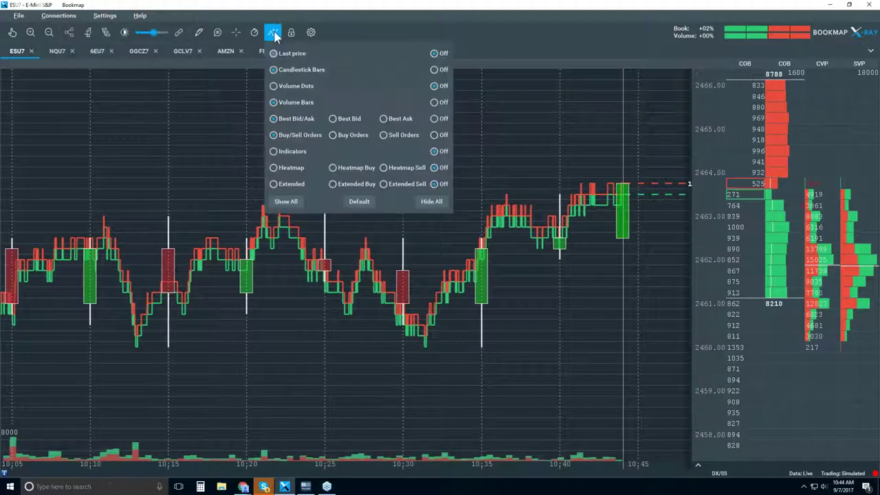
left_click(304, 89)
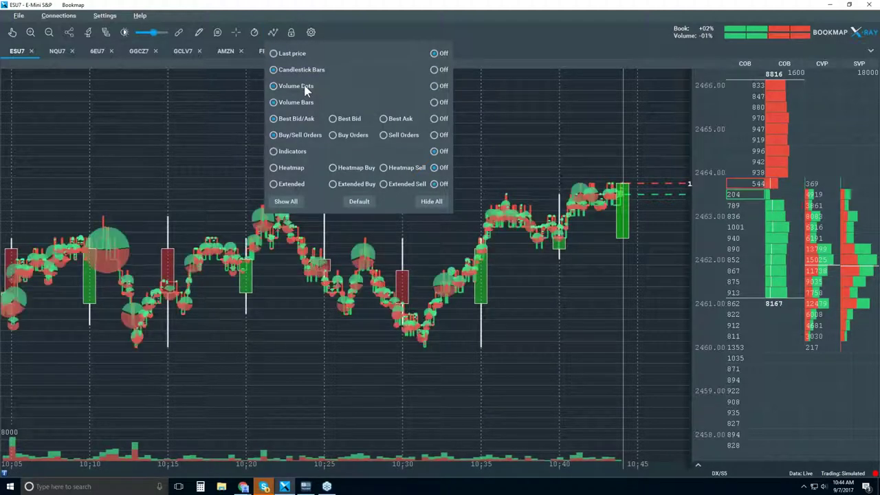
left_click(499, 95)
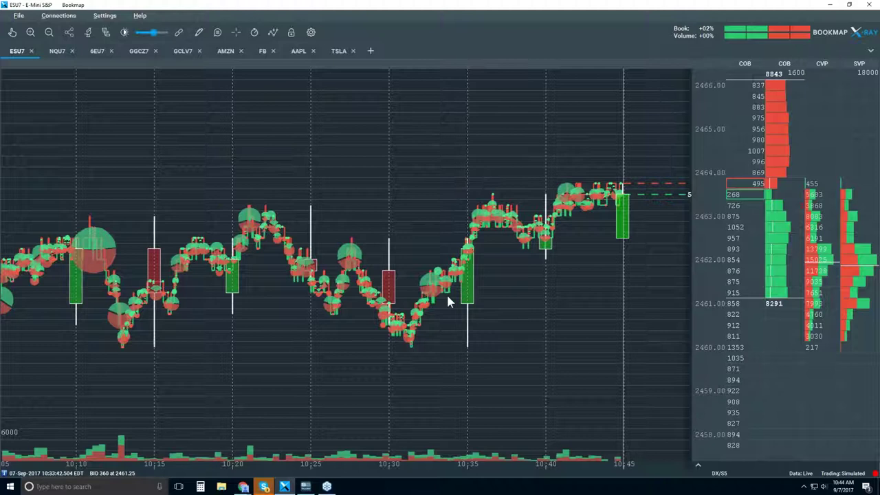
- Zoom in on the ESU7 price low around 10:31 to examine its individual volume dots and bid/ask lines
left_click(13, 34)
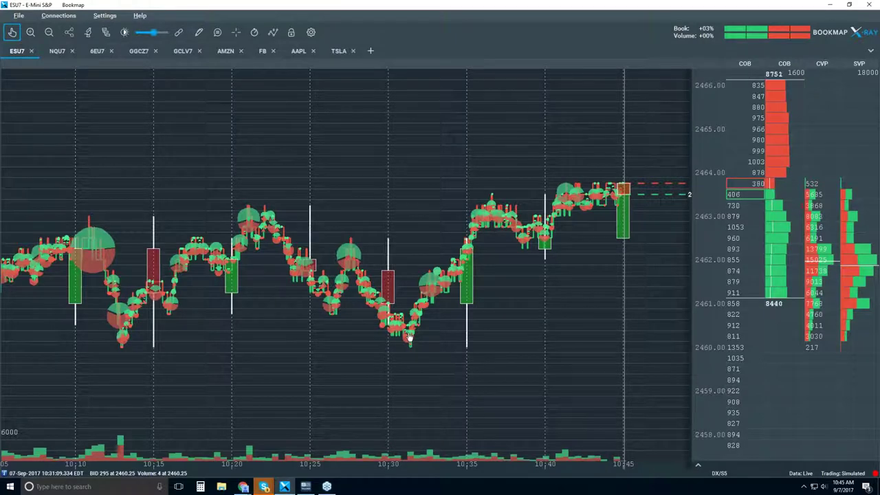
scroll(410, 336, "up", 5)
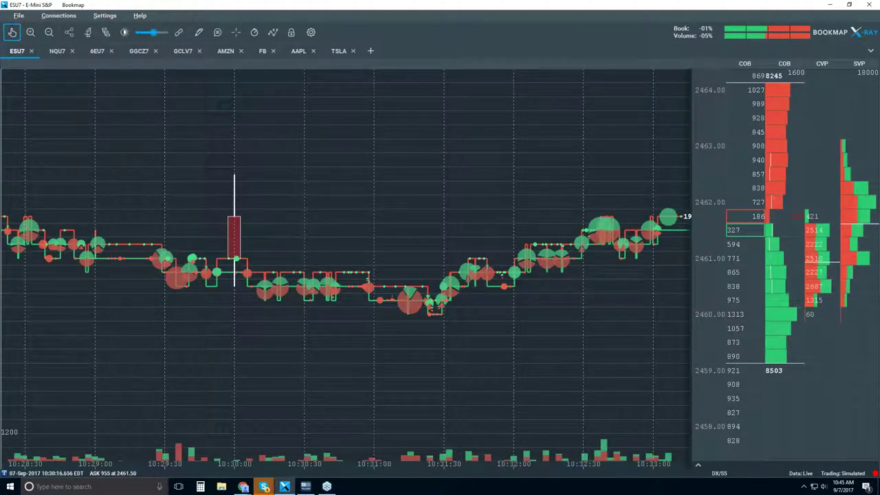
left_click_drag(341, 236, 314, 253)
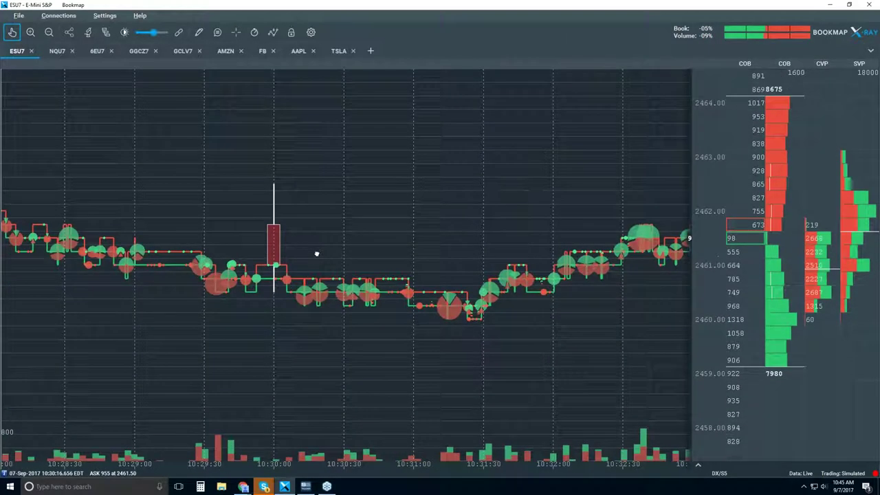
scroll(477, 302, "up", 5)
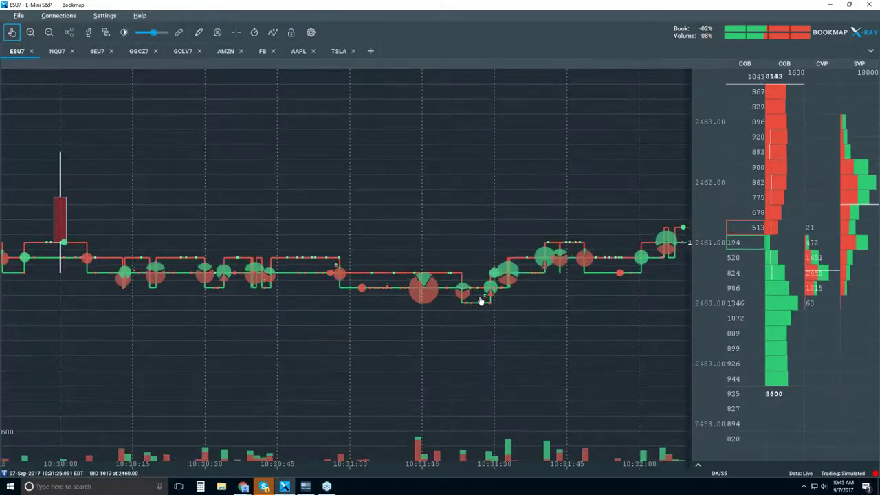
- Zoom in to the individual trades around 10:31:27 on the ESU7 chart and turn on the data tooltip for inspecting them
scroll(481, 281, "up", 5)
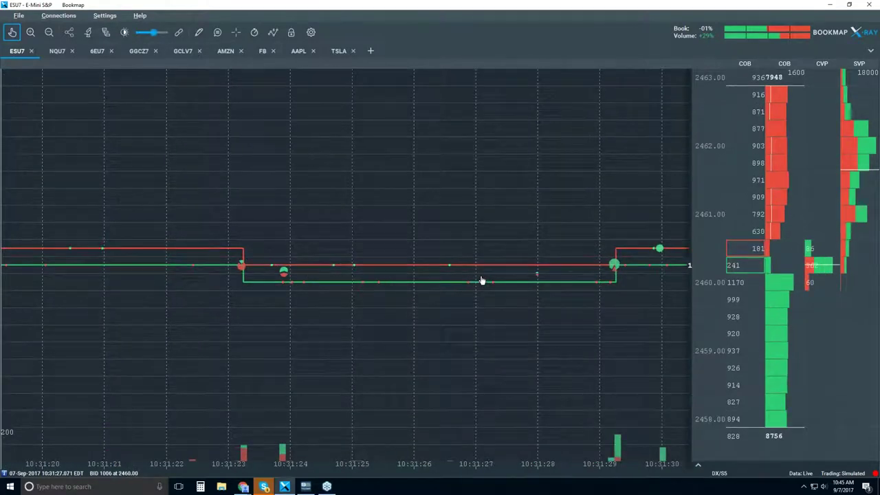
scroll(385, 271, "up", 3)
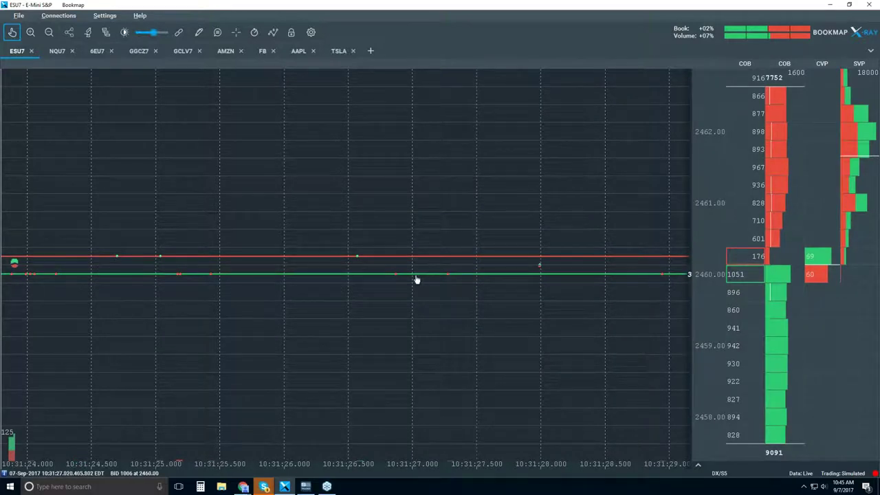
scroll(415, 279, "up", 5)
scroll(416, 279, "up", 2)
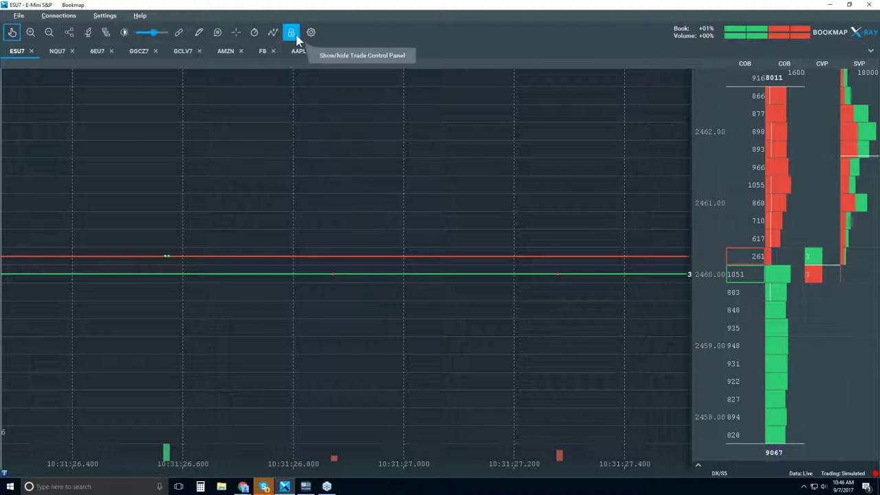
left_click(217, 36)
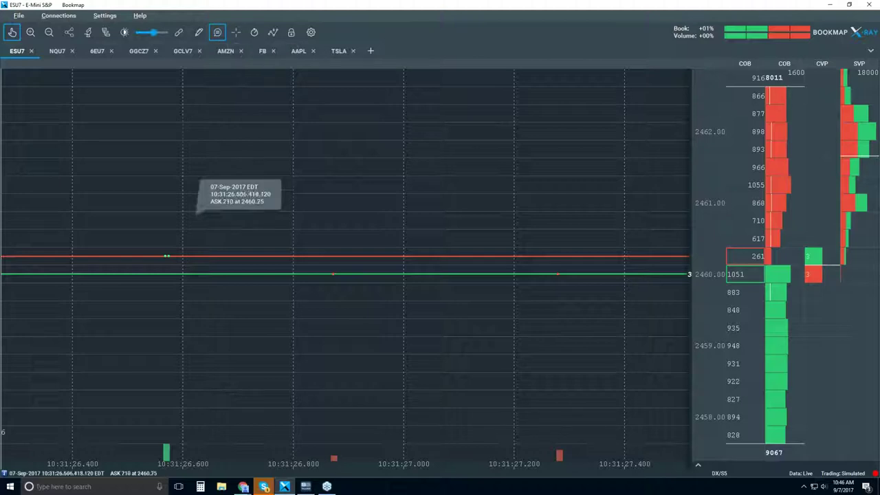
mouse_move(166, 260)
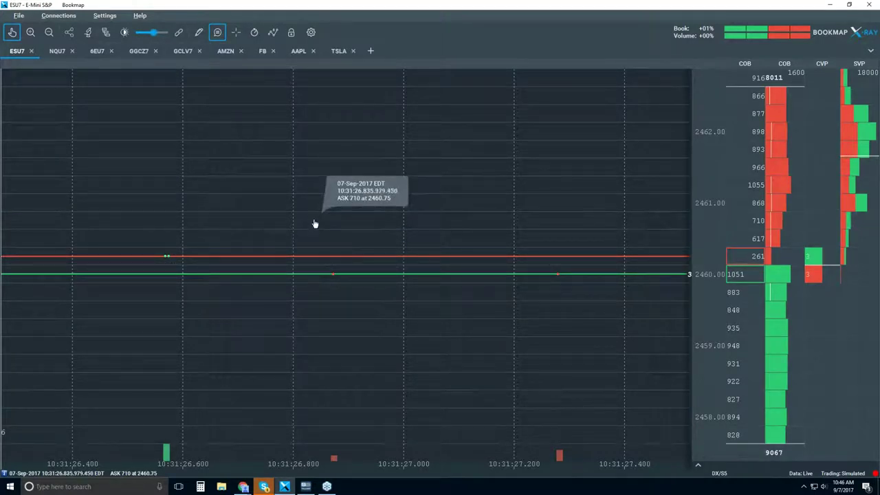
- Split the green volume dot at 10:31:29 into its separate trades on the bid/ask lines
scroll(314, 224, "down", 4)
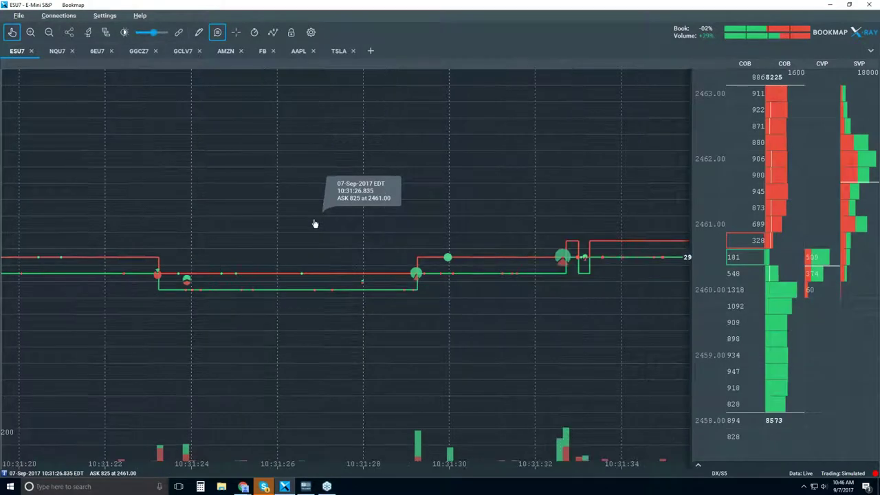
scroll(315, 223, "down", 2)
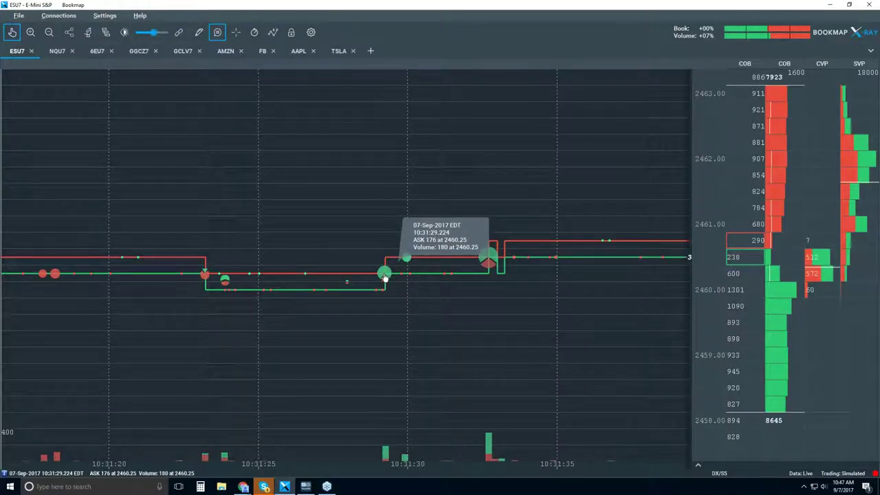
scroll(386, 276, "up", 10)
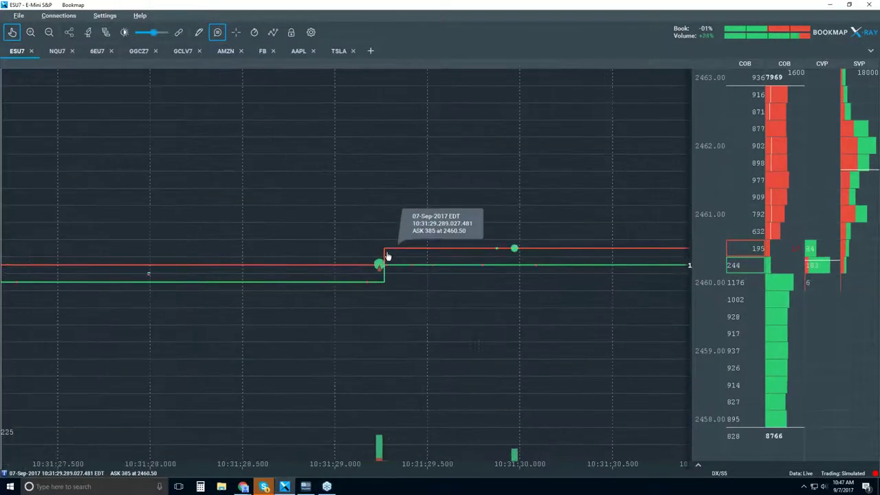
scroll(375, 270, "up", 3)
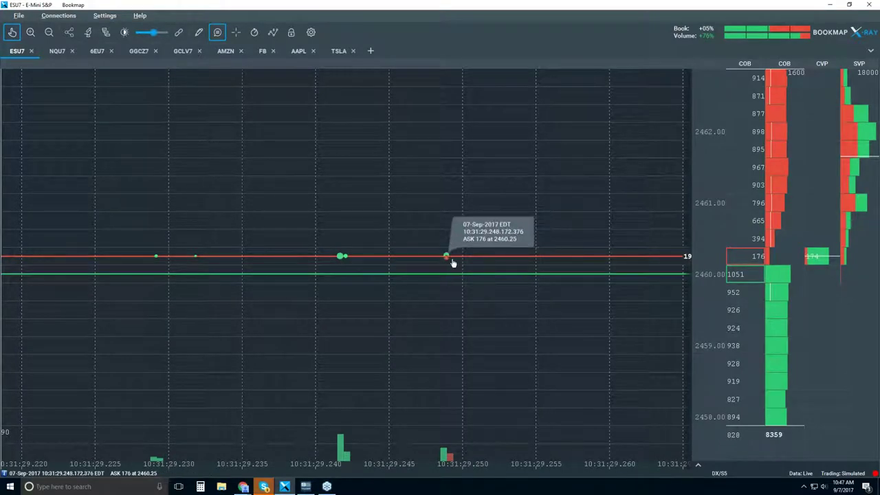
scroll(451, 261, "up", 4)
scroll(450, 258, "up", 6)
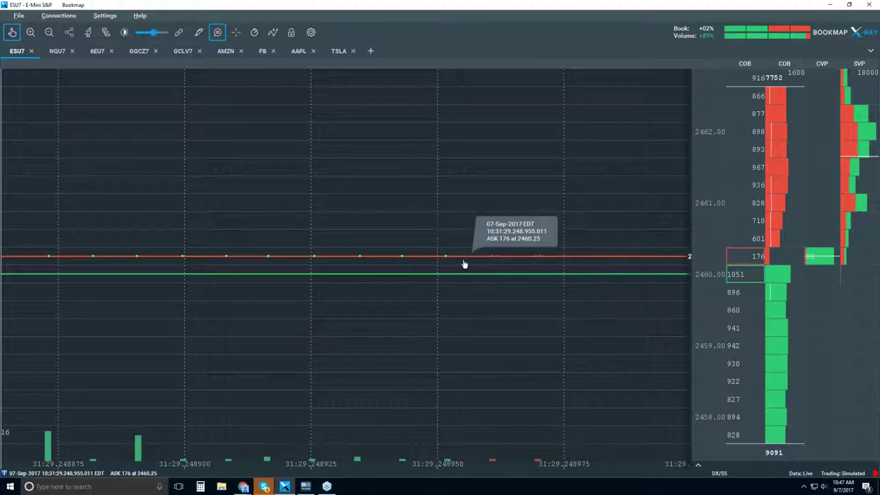
- Compare the clustered dot at 10:31:29.248 with its individual trades and inspect one trade's time and volume
scroll(464, 263, "down", 6)
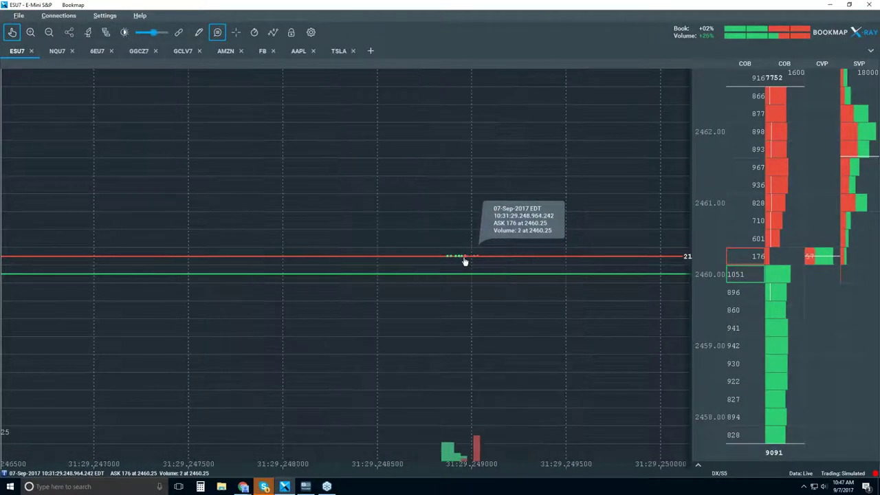
scroll(465, 262, "down", 3)
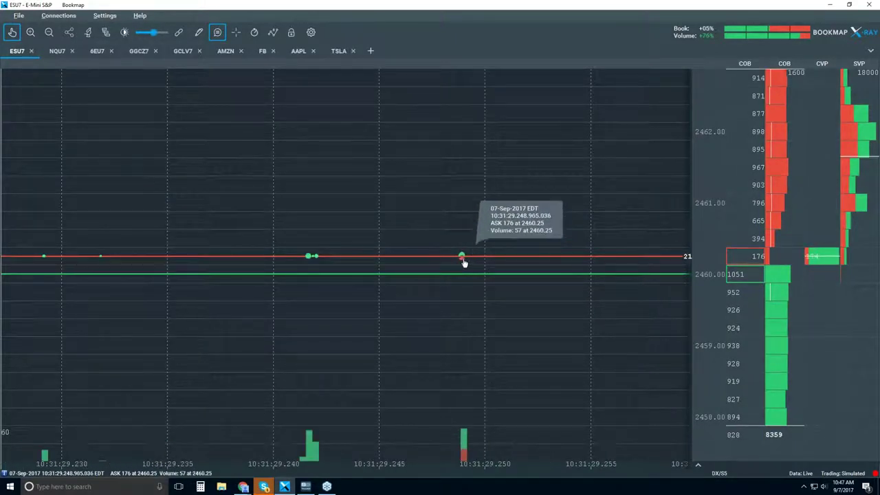
scroll(464, 263, "up", 8)
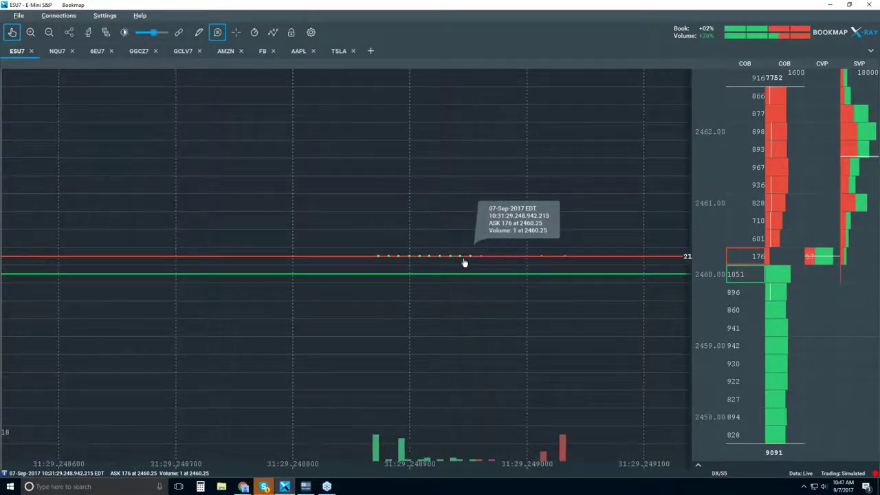
scroll(464, 263, "up", 3)
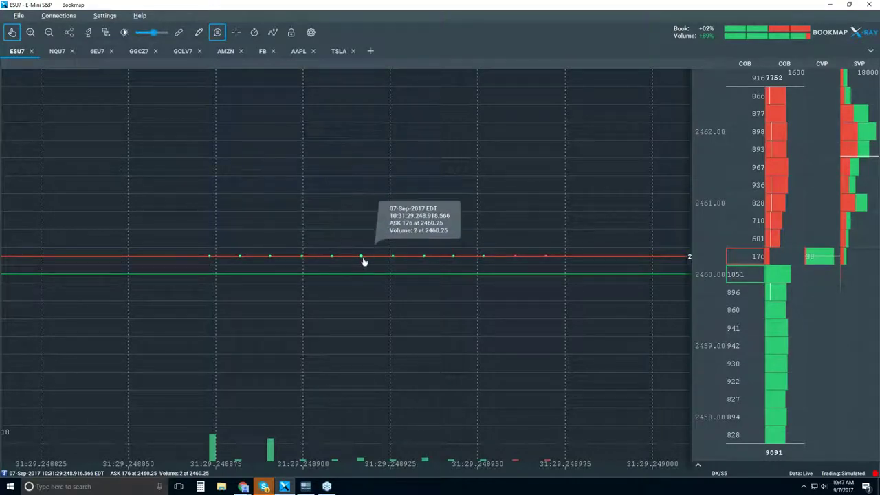
scroll(365, 261, "up", 5)
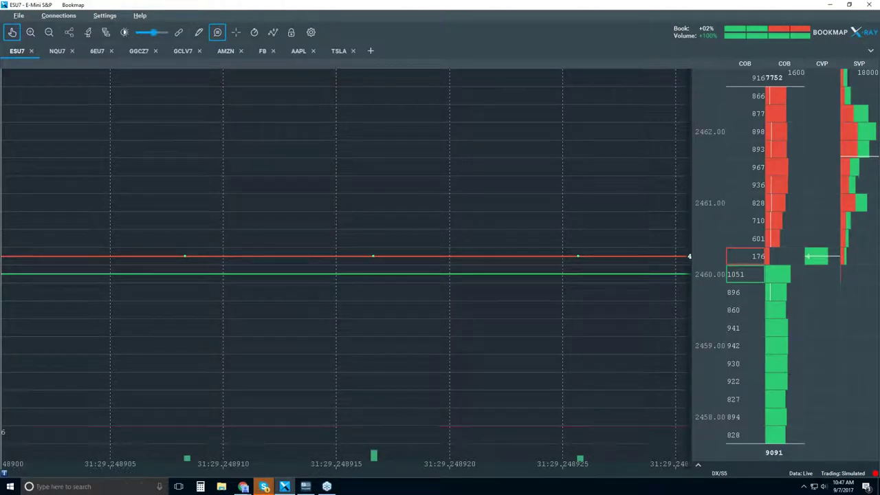
scroll(336, 451, "down", 2)
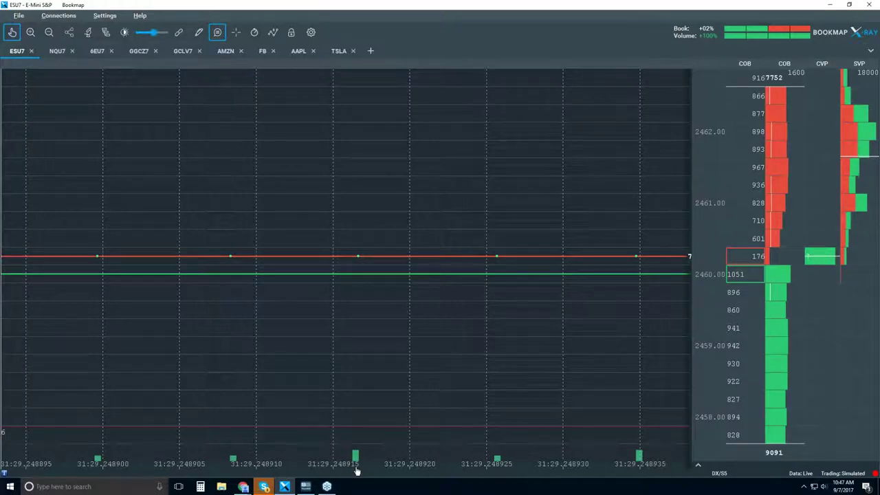
mouse_move(359, 259)
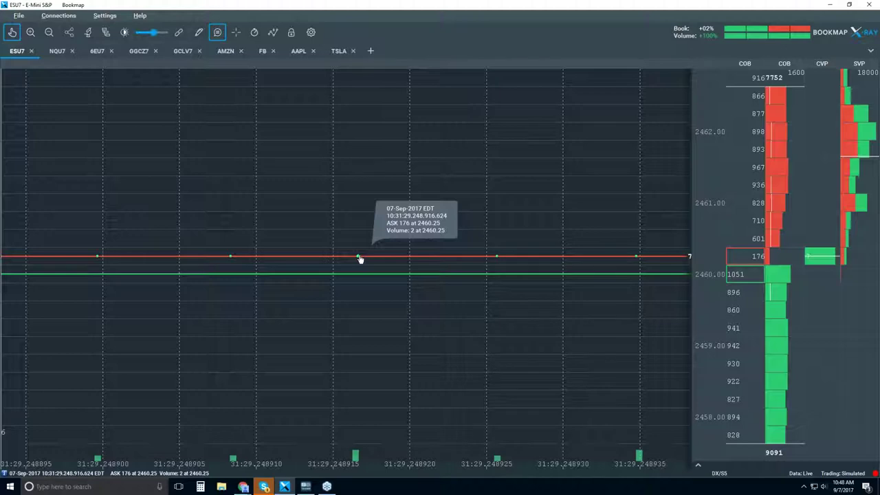
- Regroup the 10:31:29 trades into a single volume dot and inspect its total volume
scroll(359, 259, "down", 3)
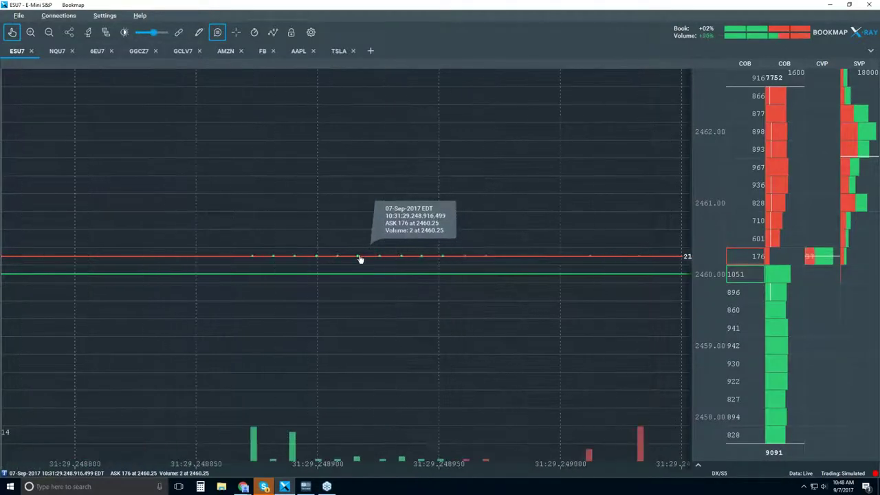
scroll(359, 258, "down", 4)
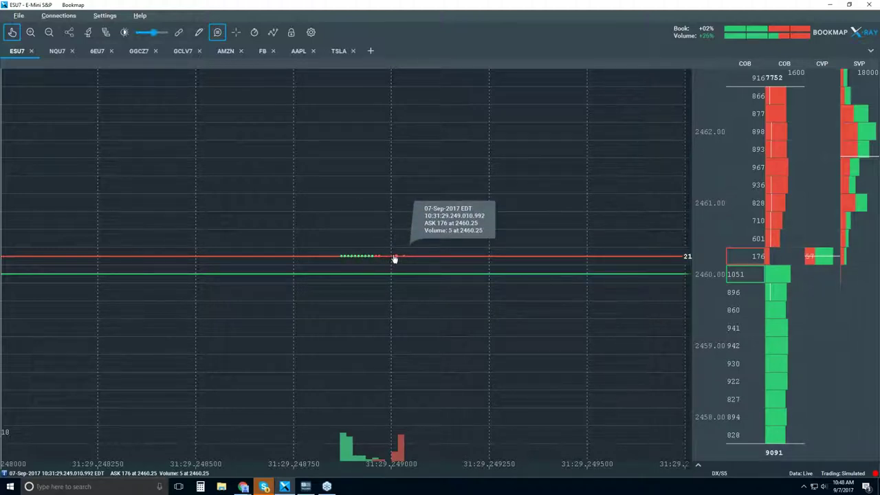
scroll(385, 208, "down", 3)
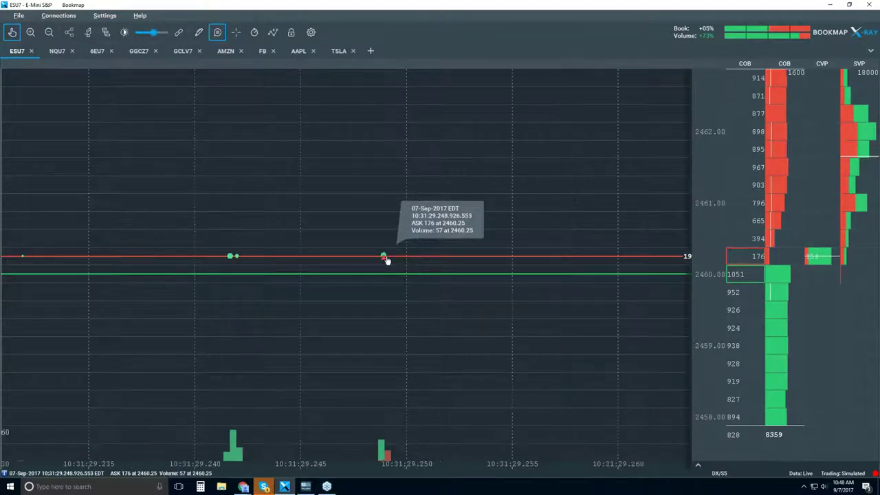
scroll(387, 258, "down", 3)
scroll(395, 215, "down", 5)
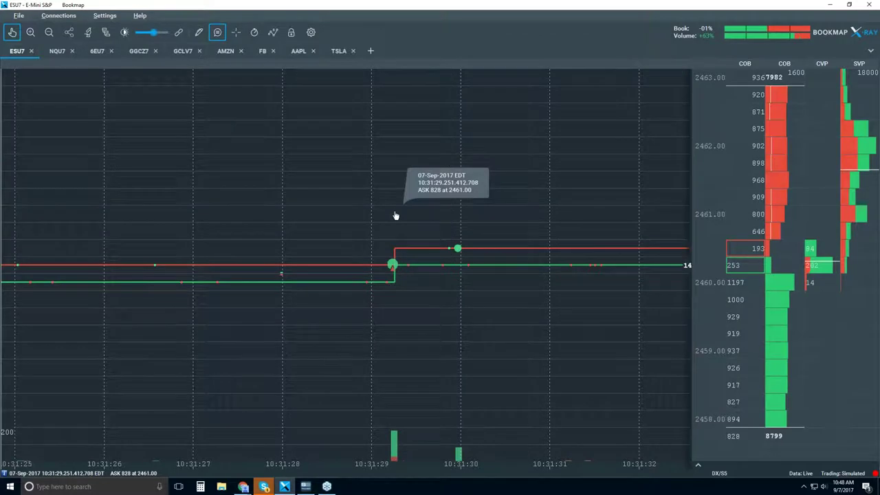
scroll(395, 215, "down", 5)
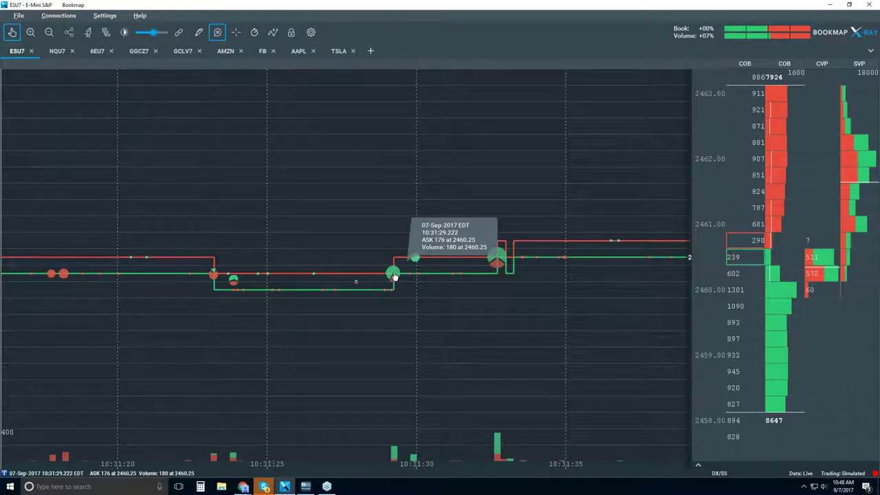
- Widen the ESU7 time range to about 10:05–10:50 and examine the large clustered volume dots near the current price
scroll(394, 275, "down", 10)
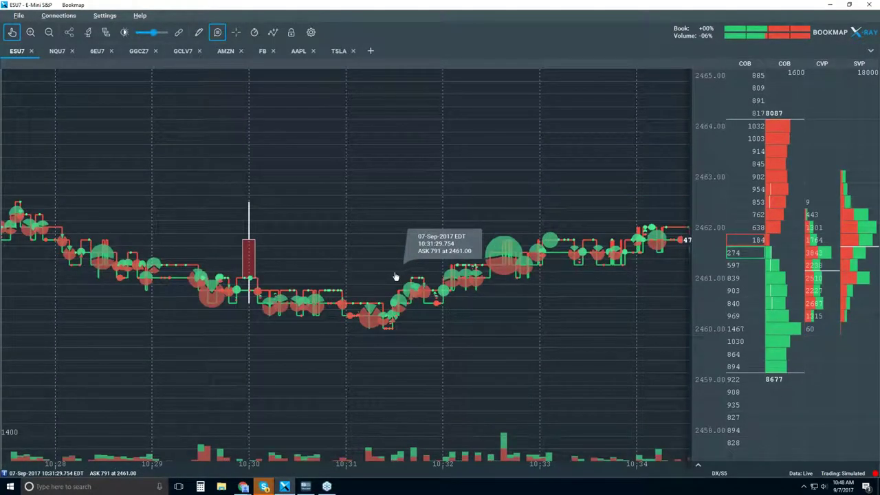
scroll(395, 277, "down", 5)
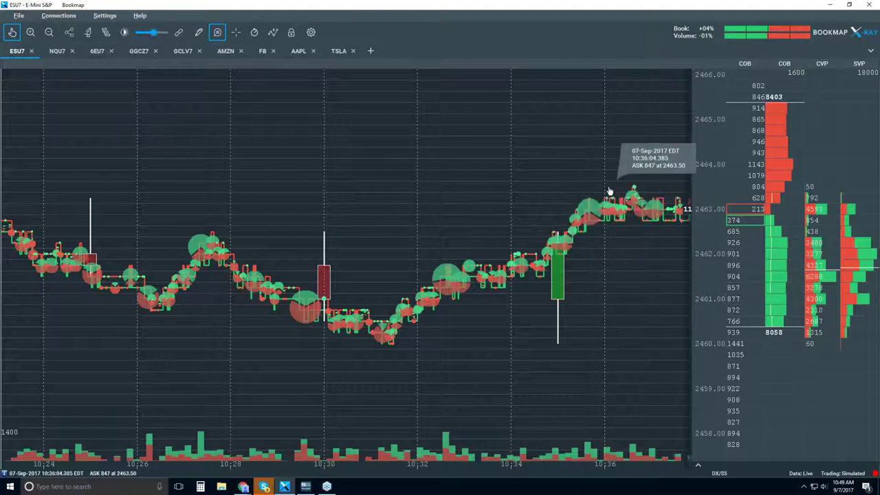
scroll(512, 202, "down", 2)
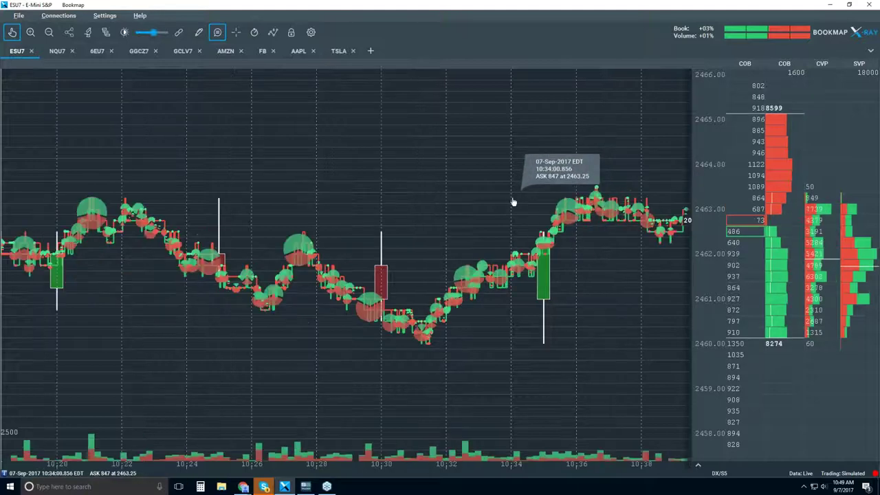
scroll(512, 202, "down", 2)
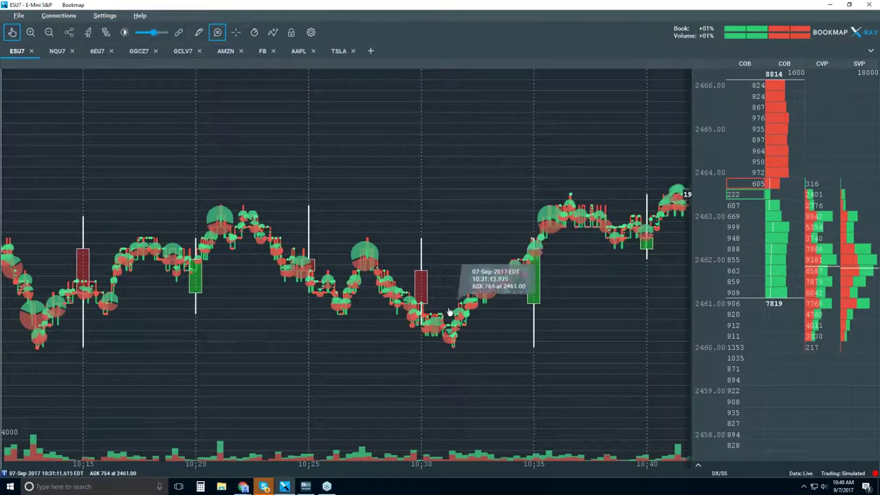
scroll(526, 268, "down", 3)
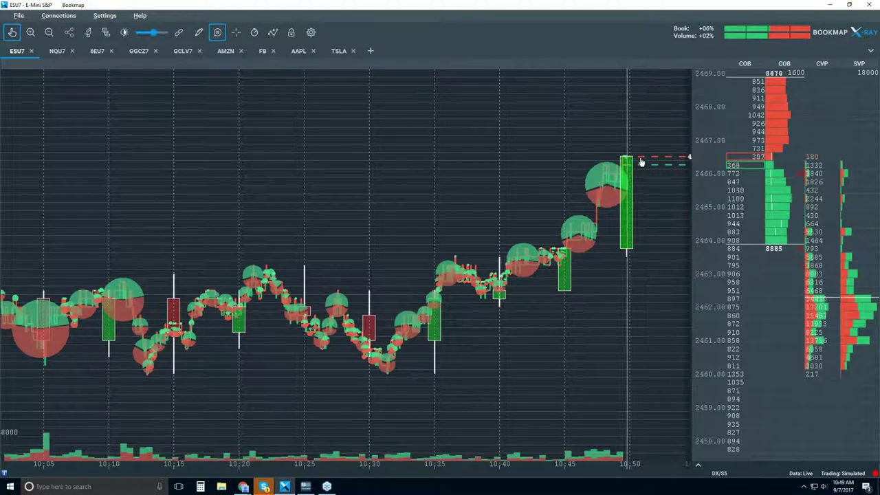
mouse_move(581, 243)
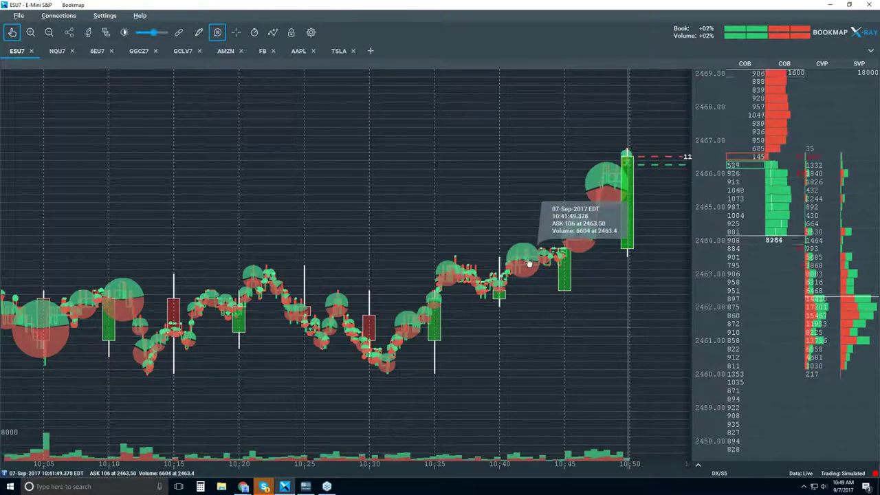
- Compare how the volume dots between 10:40 and 10:46 split and merge at narrower and wider time ranges
scroll(529, 264, "up", 3)
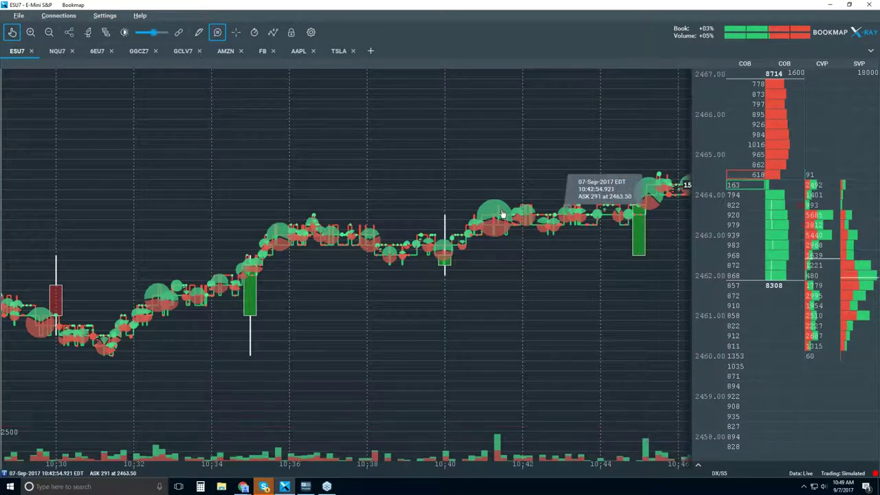
scroll(519, 197, "down", 3)
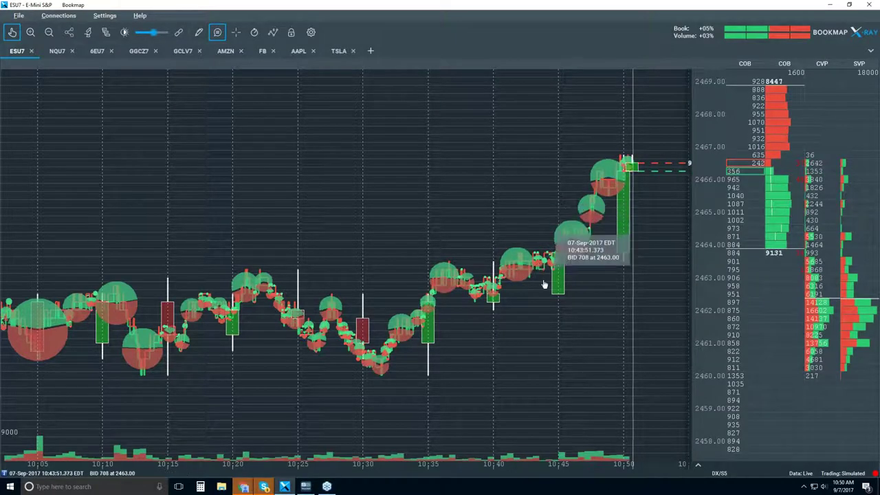
scroll(562, 167, "up", 3)
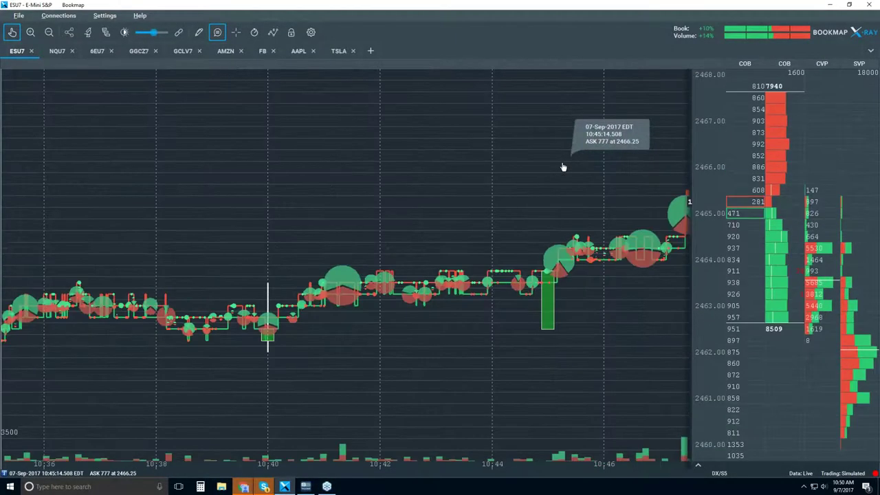
scroll(562, 167, "down", 2)
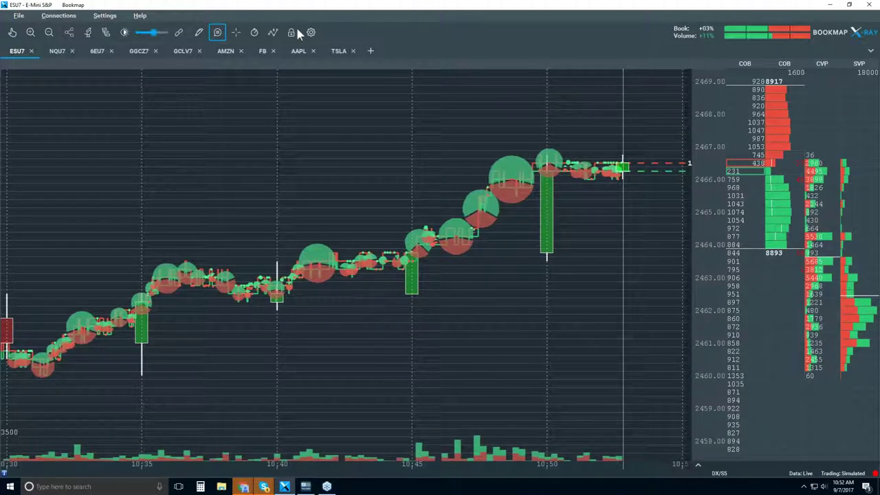
- Turn on the combined heatmap and the extended display on the ESU7 chart
left_click(274, 32)
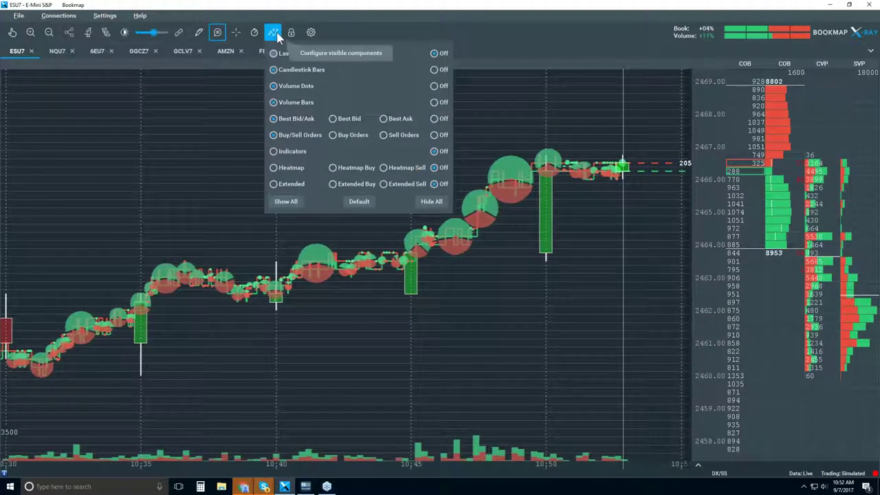
left_click(275, 168)
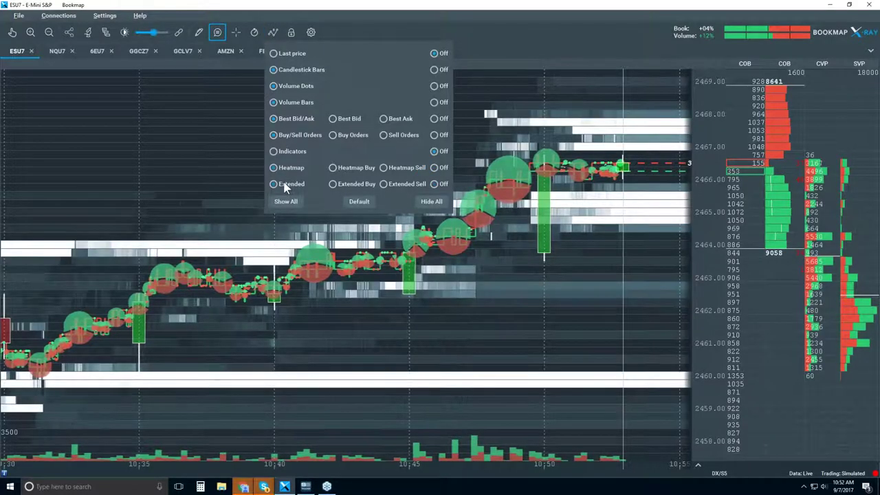
left_click(519, 79)
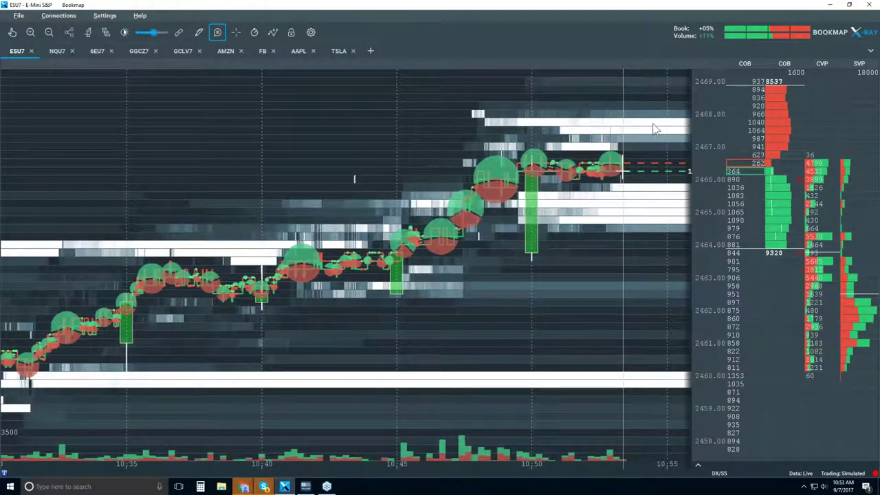
- Examine the ESU7 heatmap liquidity around 2465–2468 at a wider time range and at a narrower range starting near 10:40
scroll(432, 227, "down", 5)
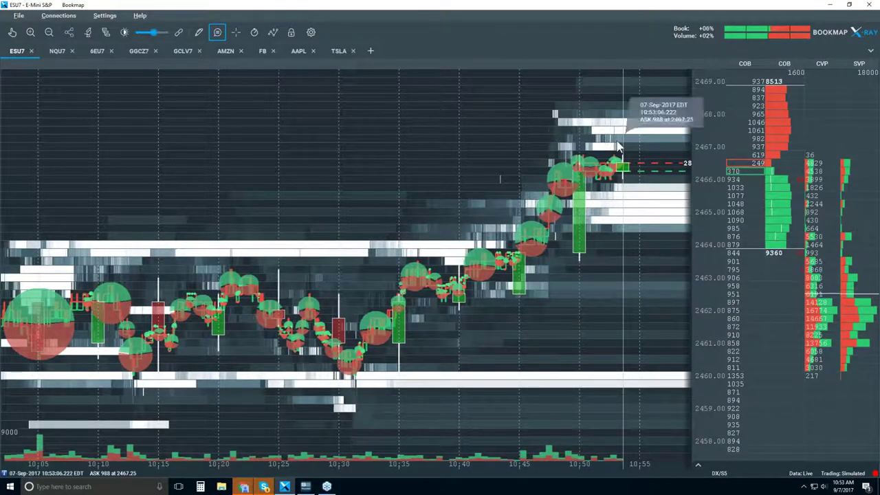
scroll(617, 142, "up", 4)
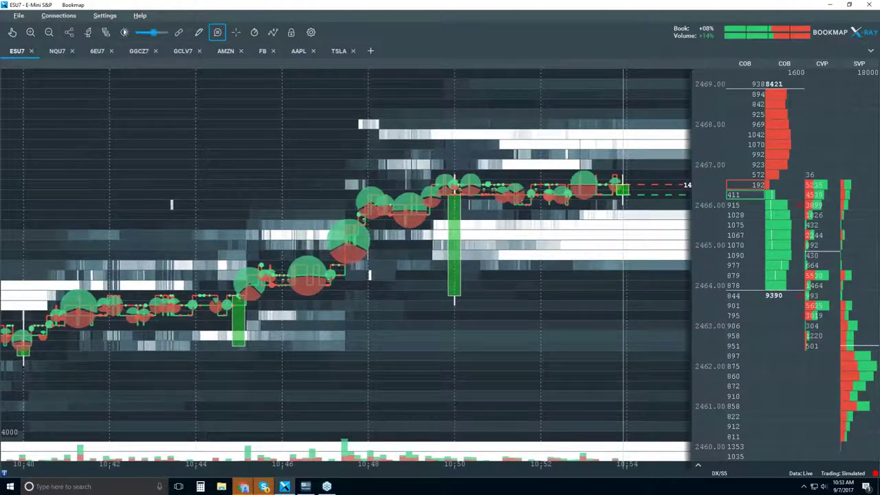
mouse_move(633, 203)
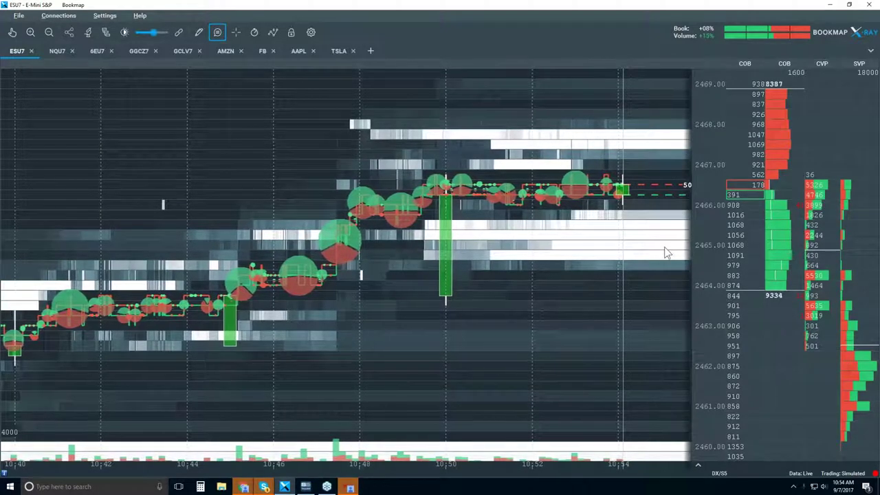
- Open the heatmap contrast settings, set the brightness to about 58 and the large size highlight to about 17
left_click(125, 32)
left_click_drag(388, 92, 216, 74)
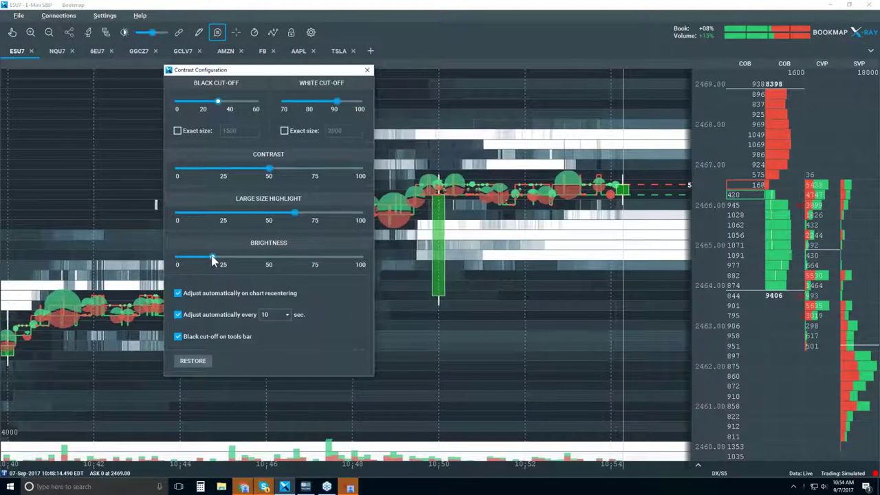
left_click_drag(212, 259, 284, 260)
left_click_drag(296, 214, 206, 213)
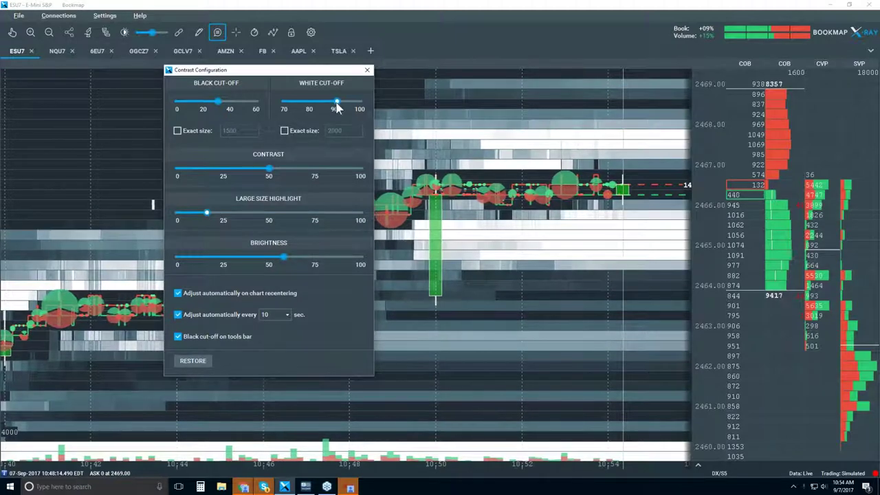
- Set the white cut-off to about 97, black cut-off to about 43, brightness to about 75 and large size highlight to about 5
left_click_drag(331, 102, 350, 105)
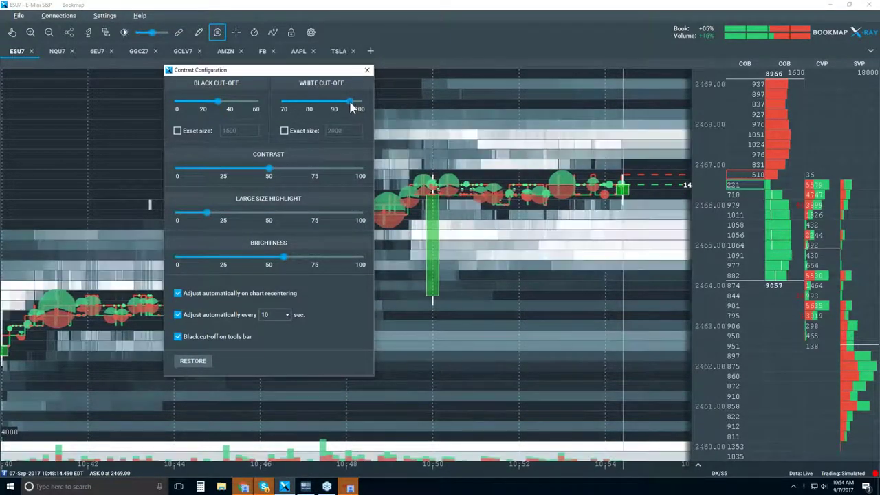
mouse_move(220, 103)
left_mouse_down()
mouse_move(239, 99)
mouse_move(224, 103)
mouse_move(234, 106)
left_mouse_up()
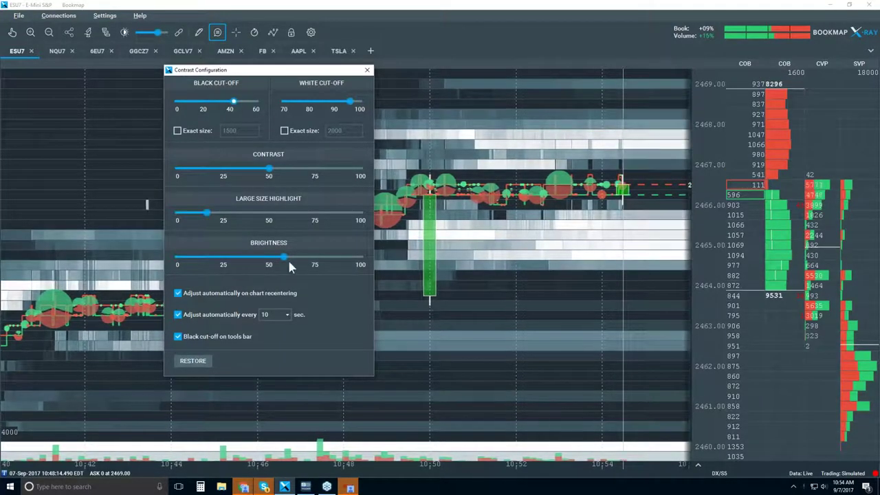
left_click_drag(286, 256, 315, 256)
left_click_drag(206, 212, 186, 213)
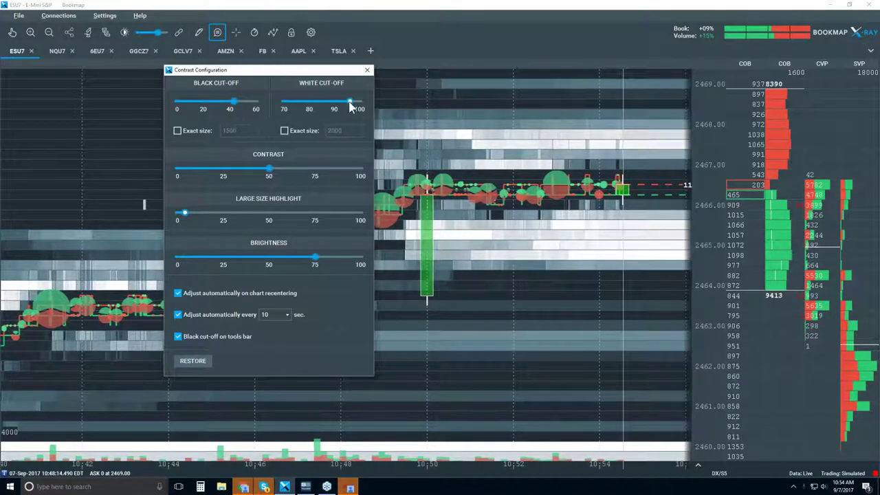
left_click_drag(349, 103, 351, 105)
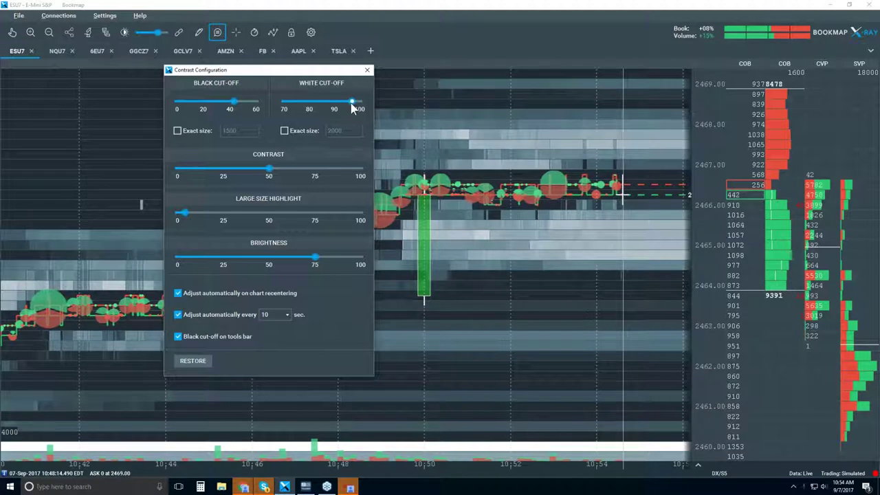
left_click(366, 70)
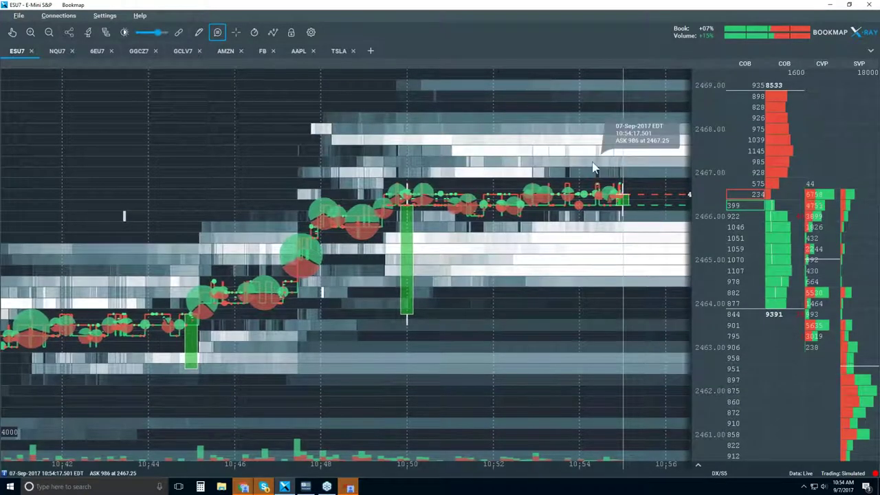
- Dismiss the voicemail notification and examine the ask liquidity around 2467.50–2467.75 just above the ESU7 price at several time ranges
scroll(584, 160, "up", 2)
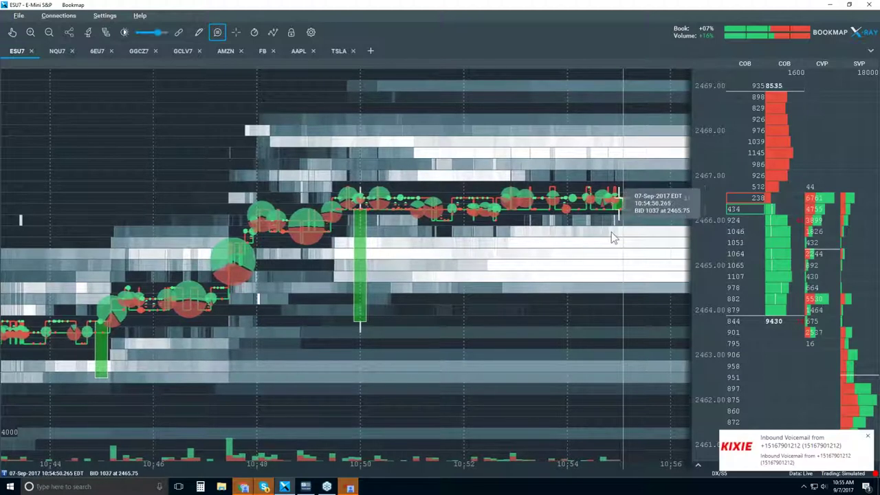
left_click(867, 436)
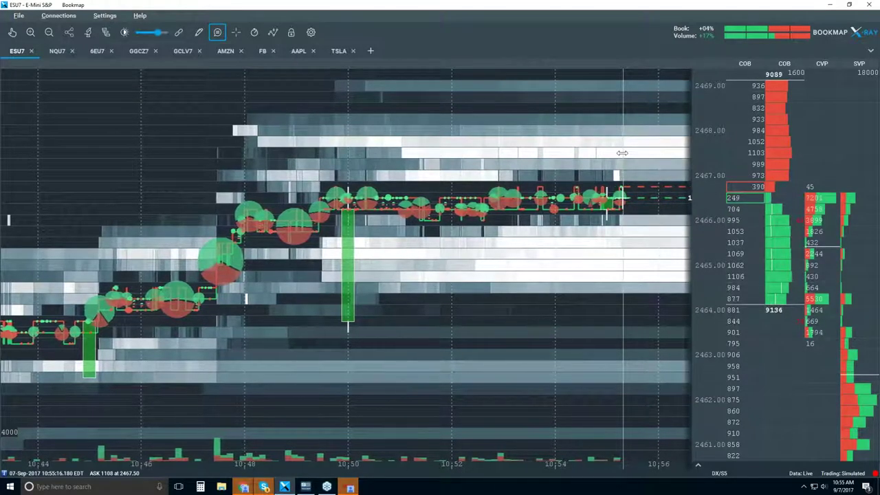
mouse_move(618, 146)
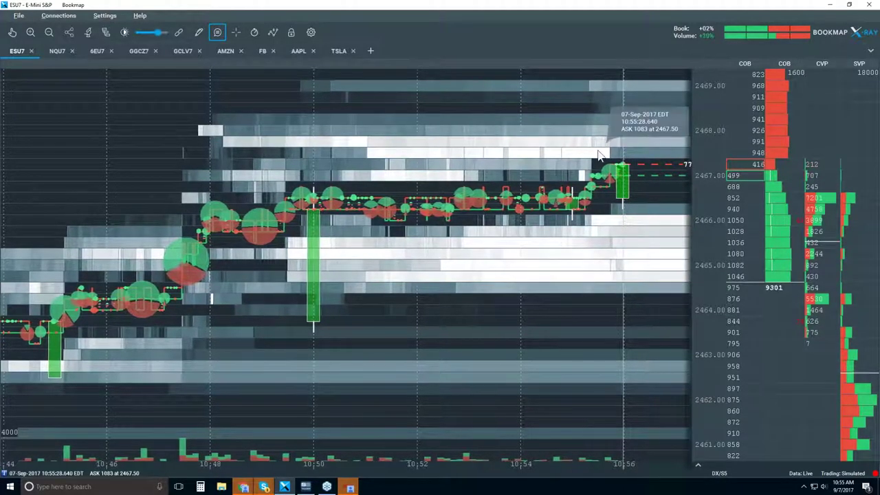
scroll(598, 155, "down", 2)
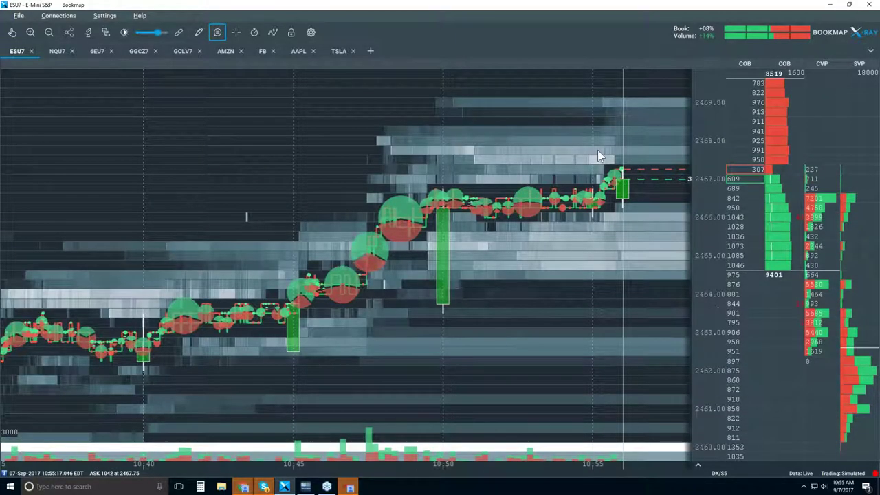
scroll(597, 150, "up", 1)
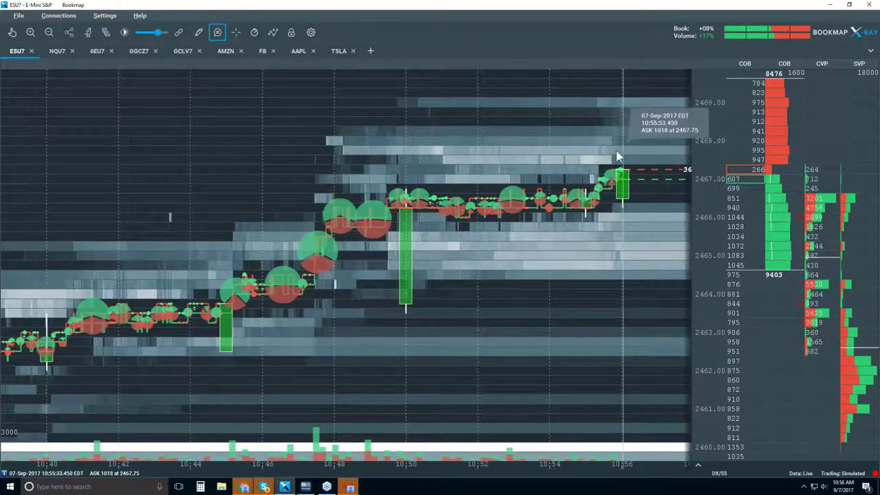
scroll(604, 138, "up", 2)
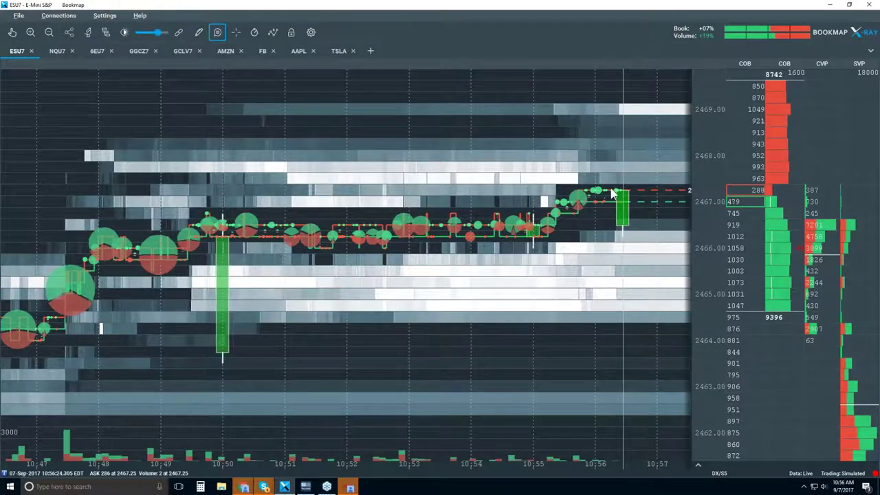
- Compare the recent ESU7 move to 2467 with the bid liquidity near 2465.50 at wider and narrower time ranges
scroll(569, 173, "down", 5)
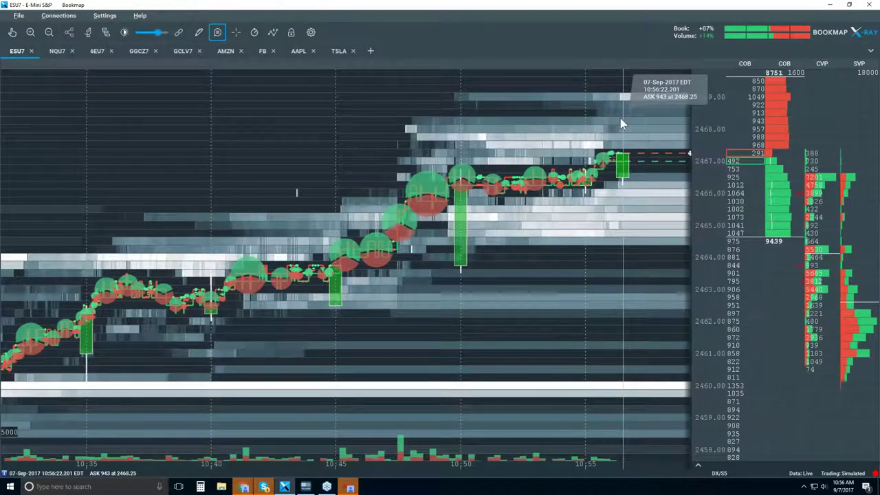
scroll(619, 117, "down", 2)
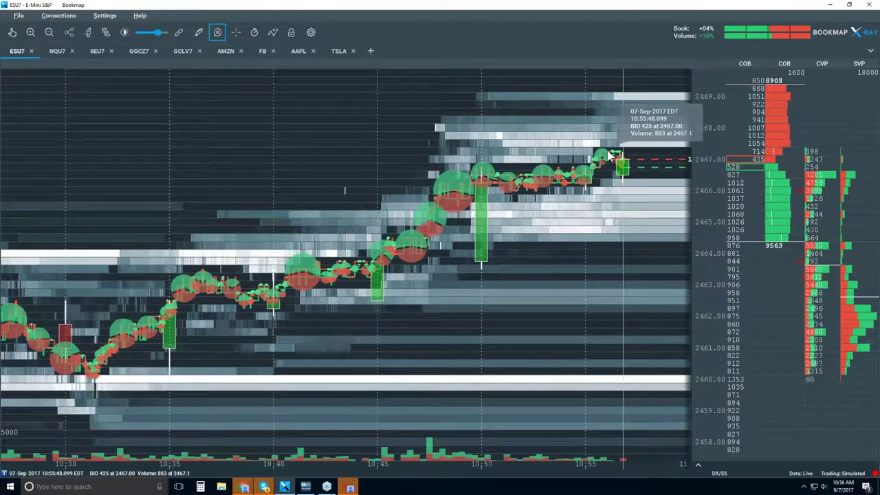
scroll(602, 134, "up", 5)
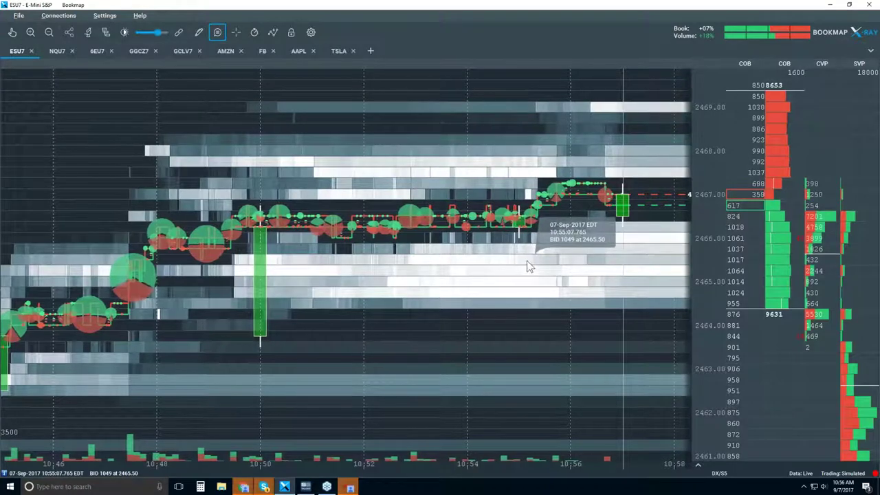
scroll(527, 259, "down", 1)
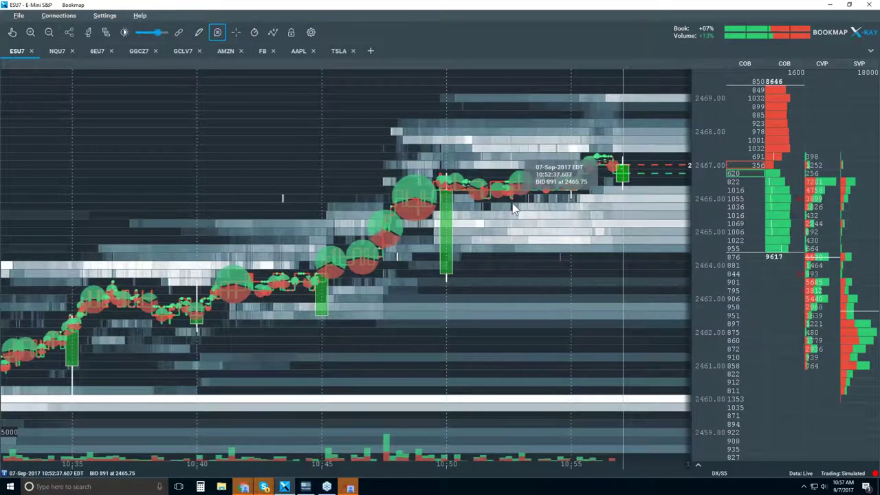
scroll(512, 203, "down", 1)
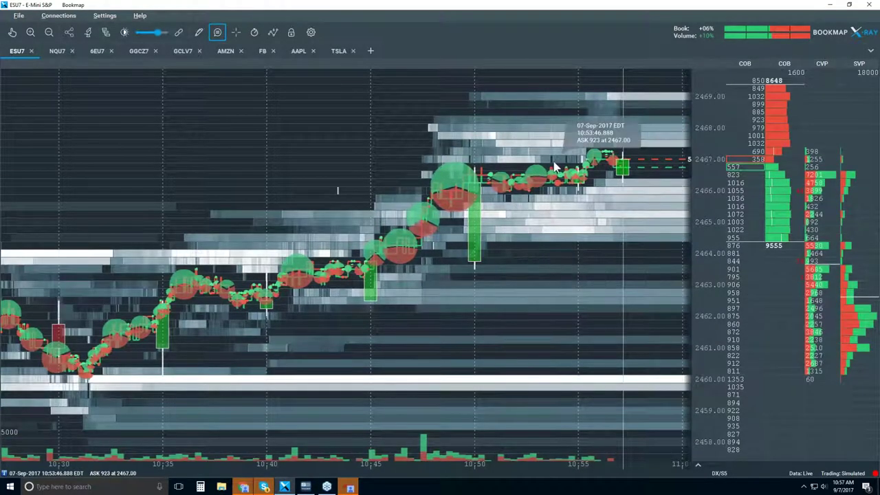
- Widen the ESU7 time range back to about 10:10 and inspect the large volume dots near 10:36 and 10:50
scroll(555, 167, "down", 1)
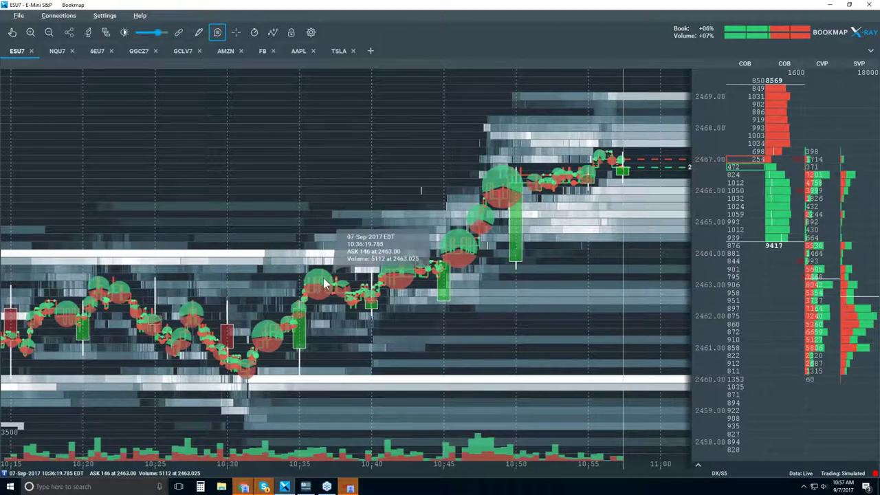
scroll(311, 294, "down", 1)
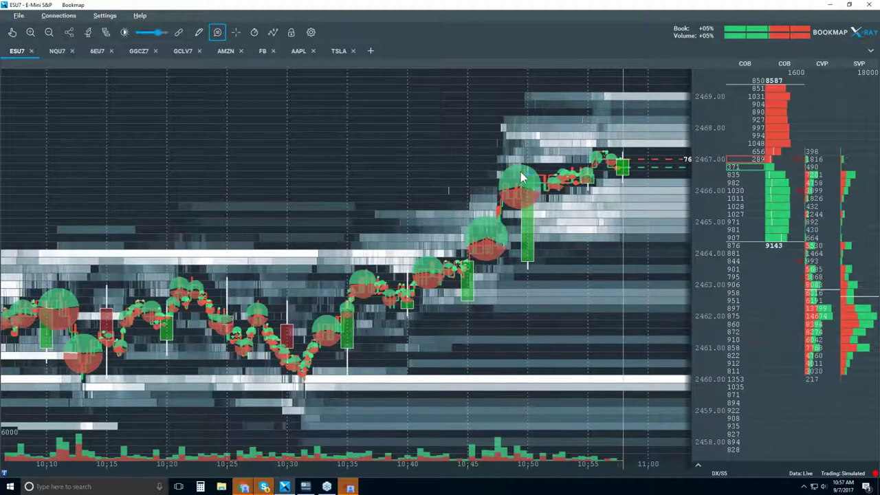
mouse_move(510, 193)
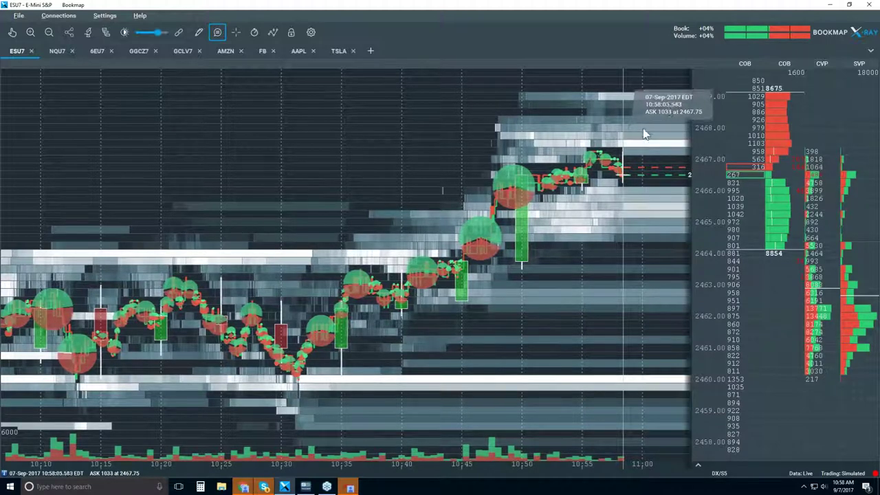
- Inspect the bid levels around 2464.00–2464.50 near 10:50 up close, then widen the ESU7 range to about 10:05 for context
scroll(609, 131, "up", 2)
scroll(609, 126, "up", 2)
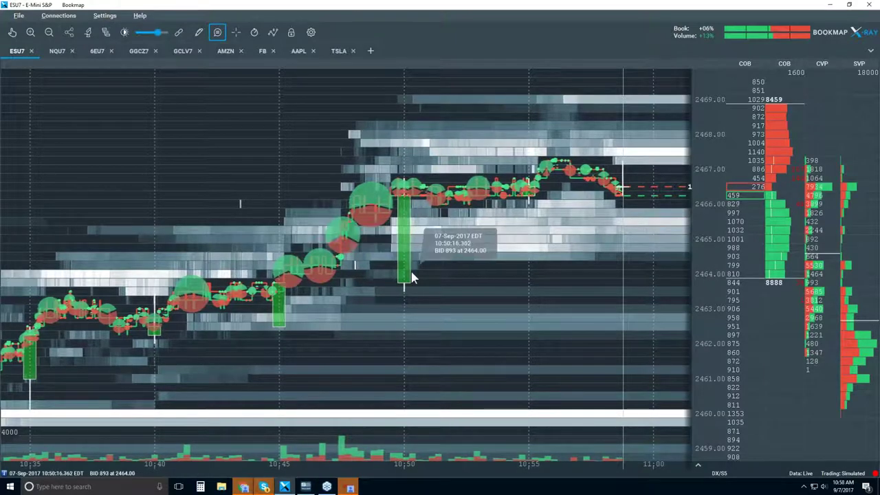
scroll(419, 258, "down", 3)
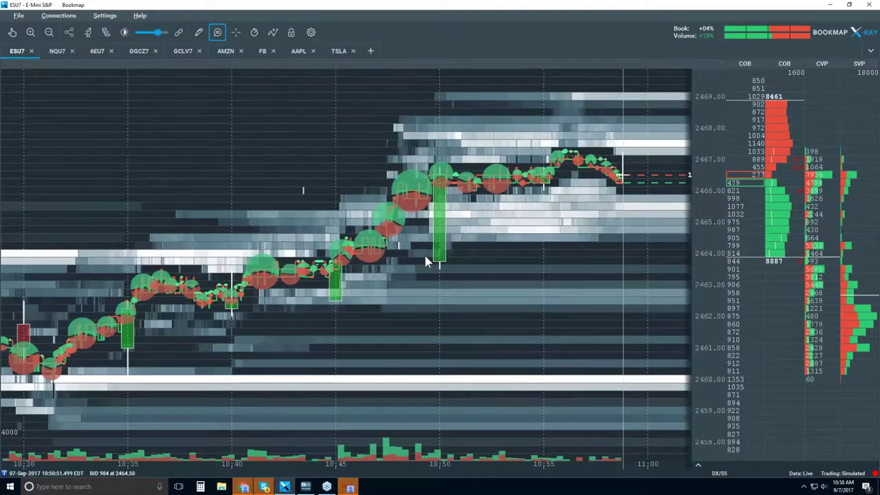
scroll(426, 261, "down", 2)
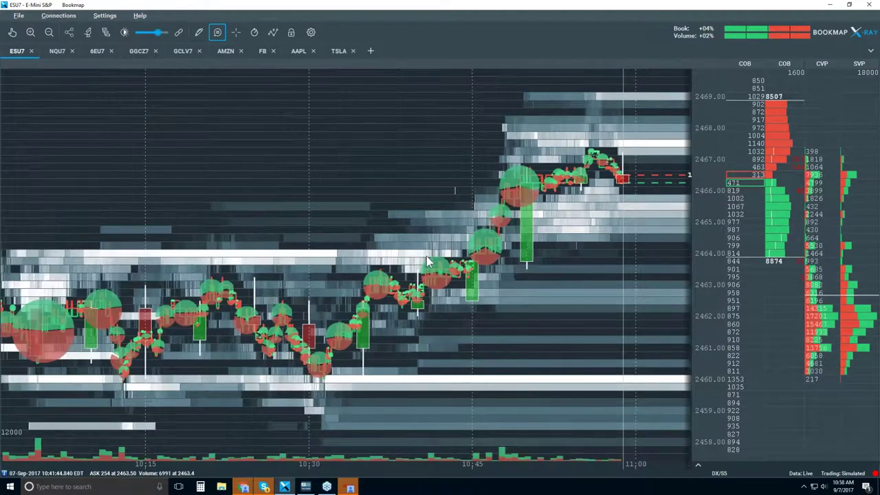
mouse_move(485, 253)
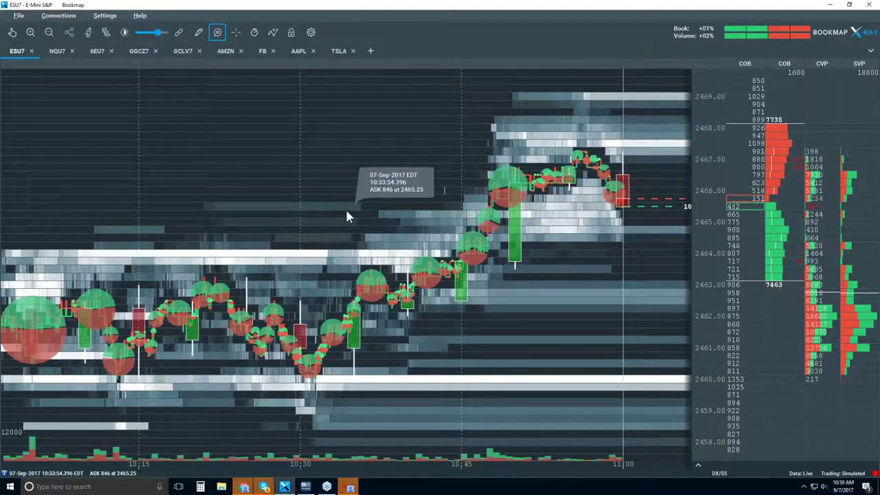
- Switch to the AAPL chart and widen its time range back to about 09:45 to examine its liquidity levels and volume dots
left_click(298, 52)
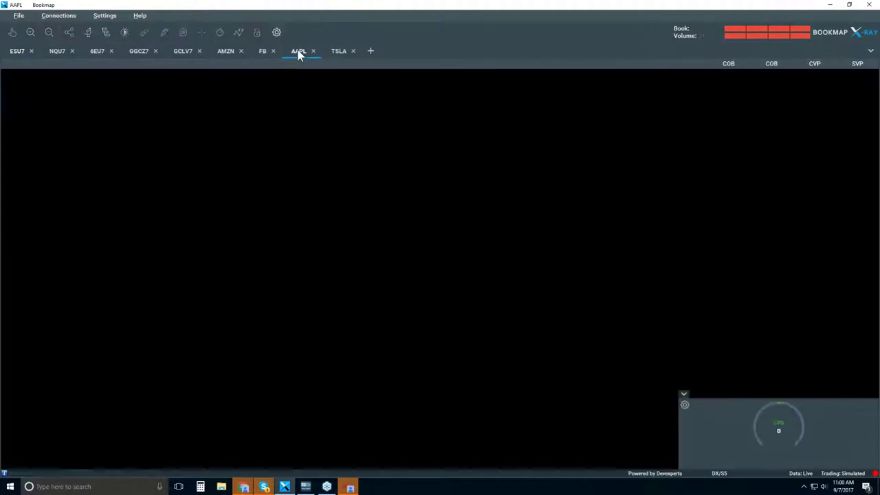
scroll(351, 201, "down", 3)
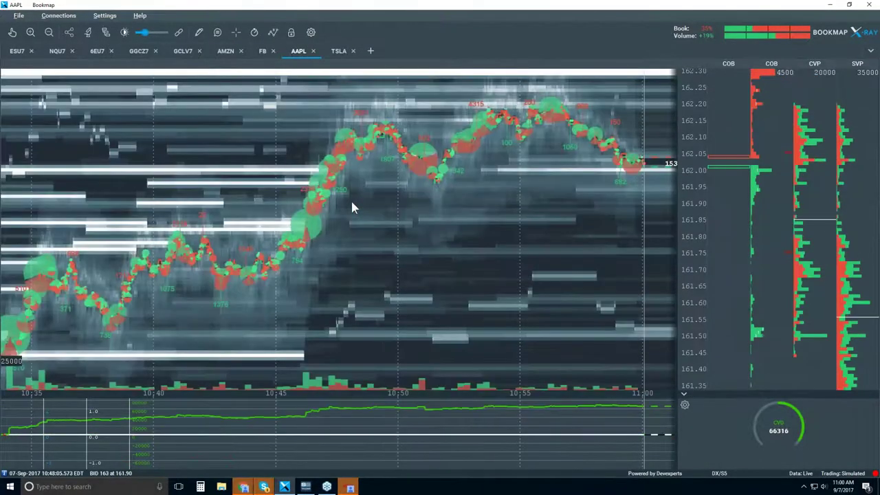
scroll(351, 208, "down", 2)
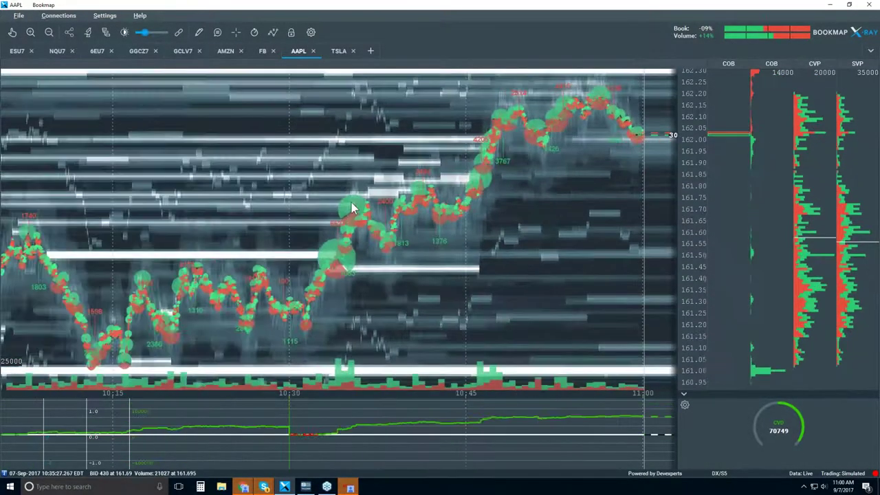
scroll(350, 203, "down", 2)
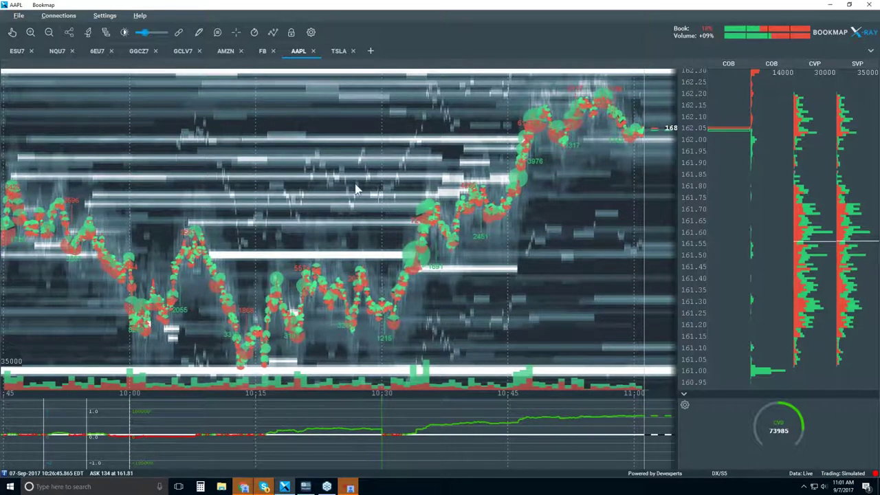
- Return to the ESU7 chart and examine the ask liquidity around 2464.00–2464.50 near 10:39 at a slightly wider time range
left_click(16, 51)
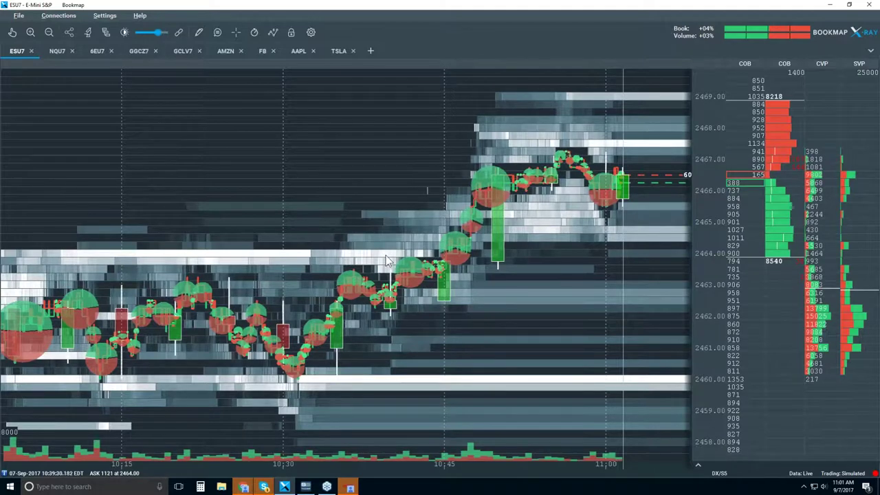
scroll(387, 251, "down", 1)
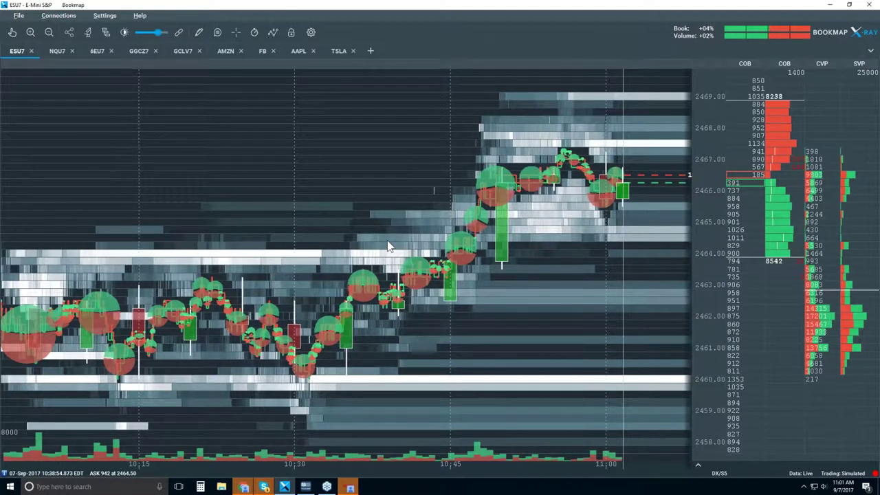